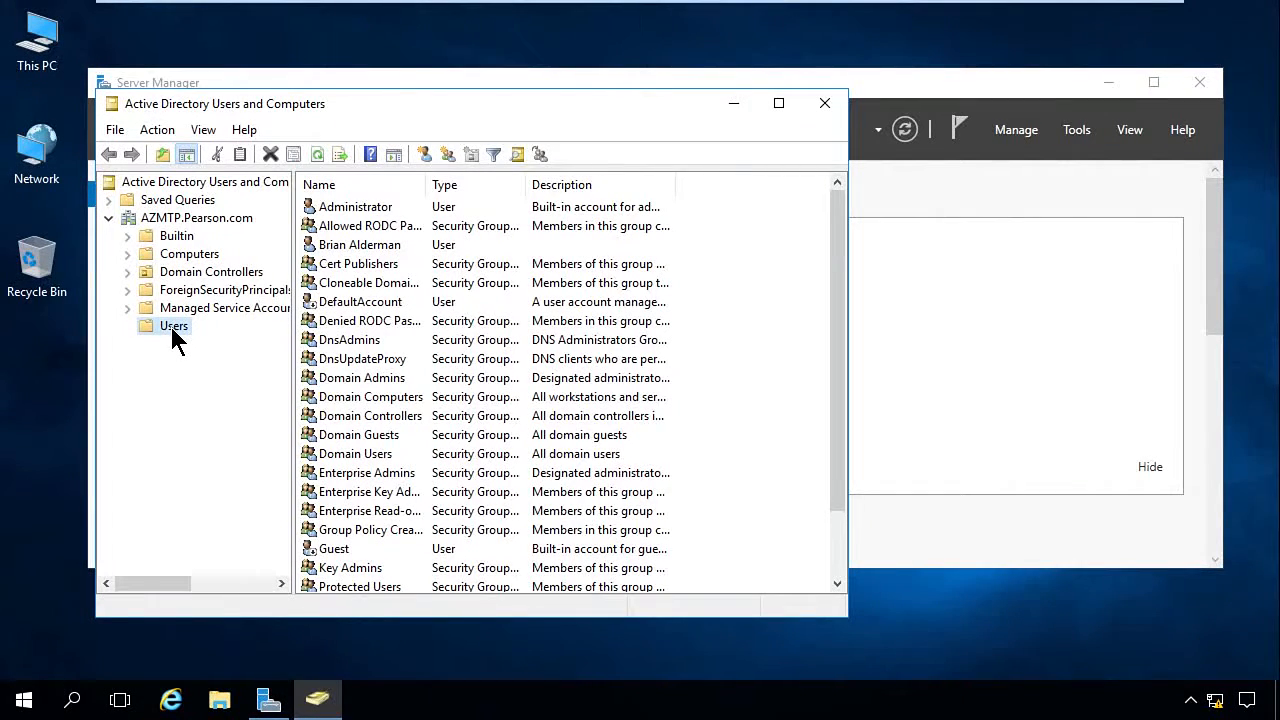
{"action": "right_click", "coordinate": [174, 340]}
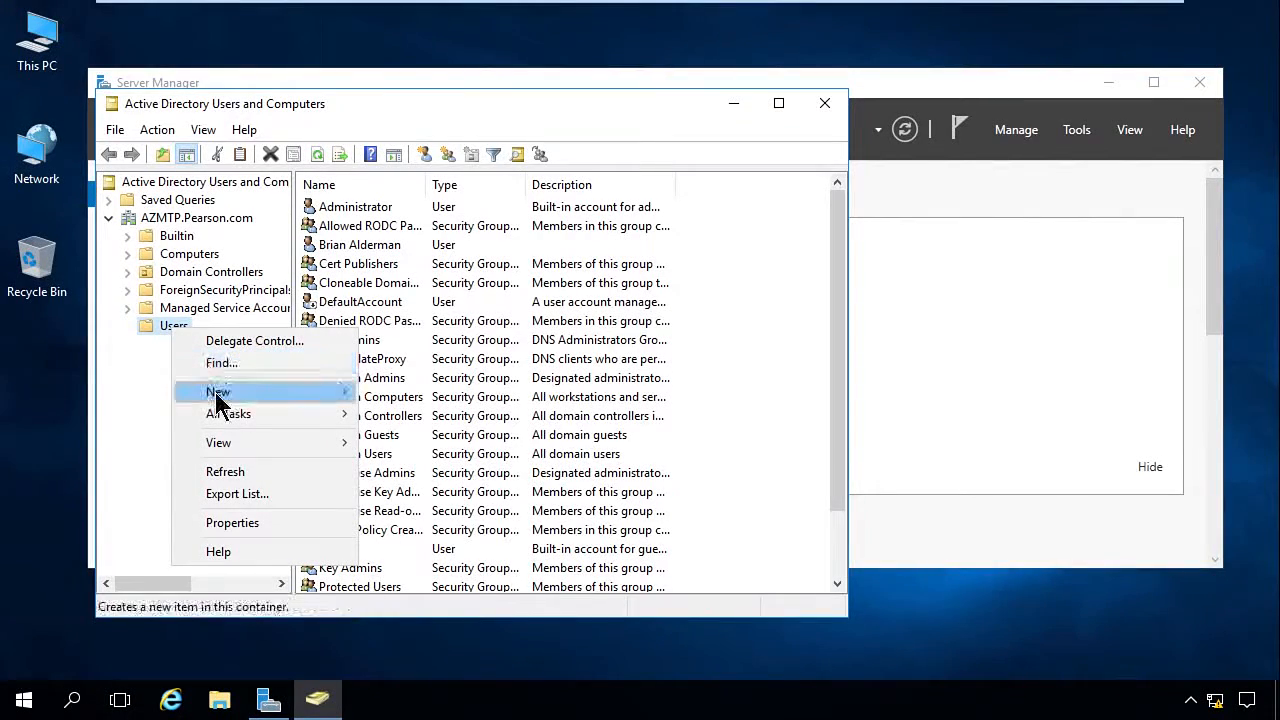
{"action": "mouse_move", "coordinate": [218, 396]}
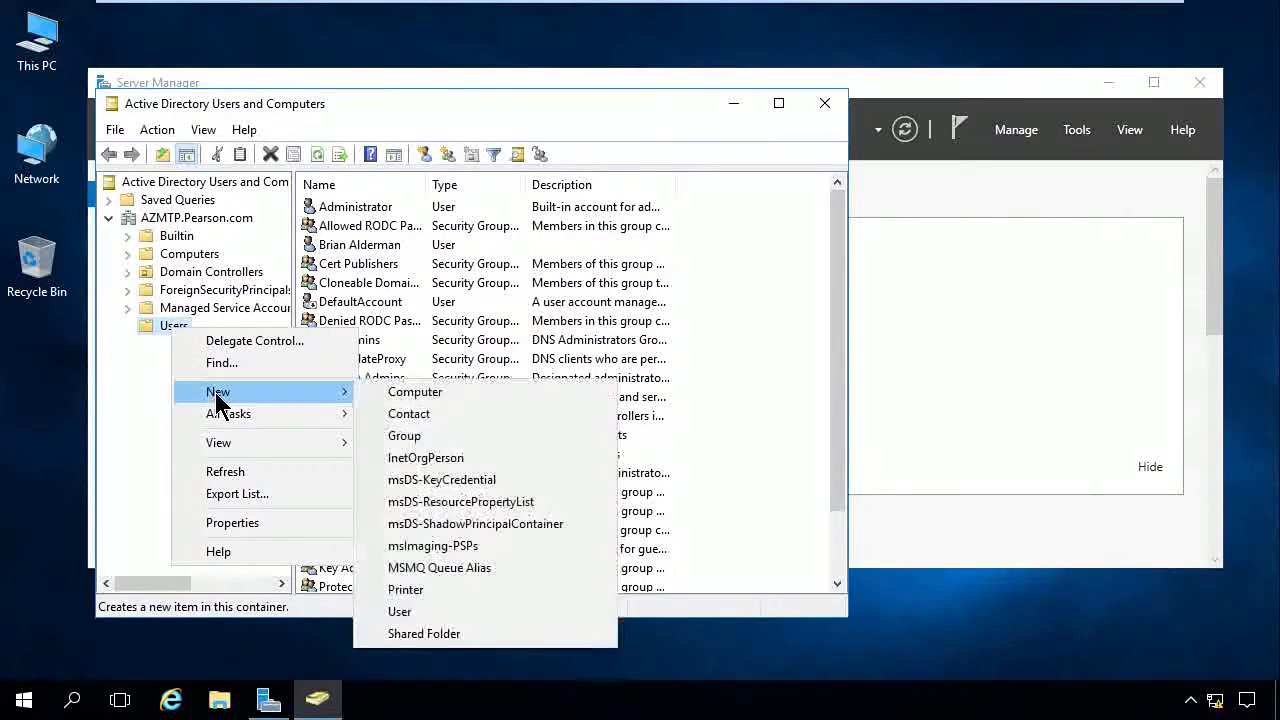
{"action": "left_click", "coordinate": [421, 611]}
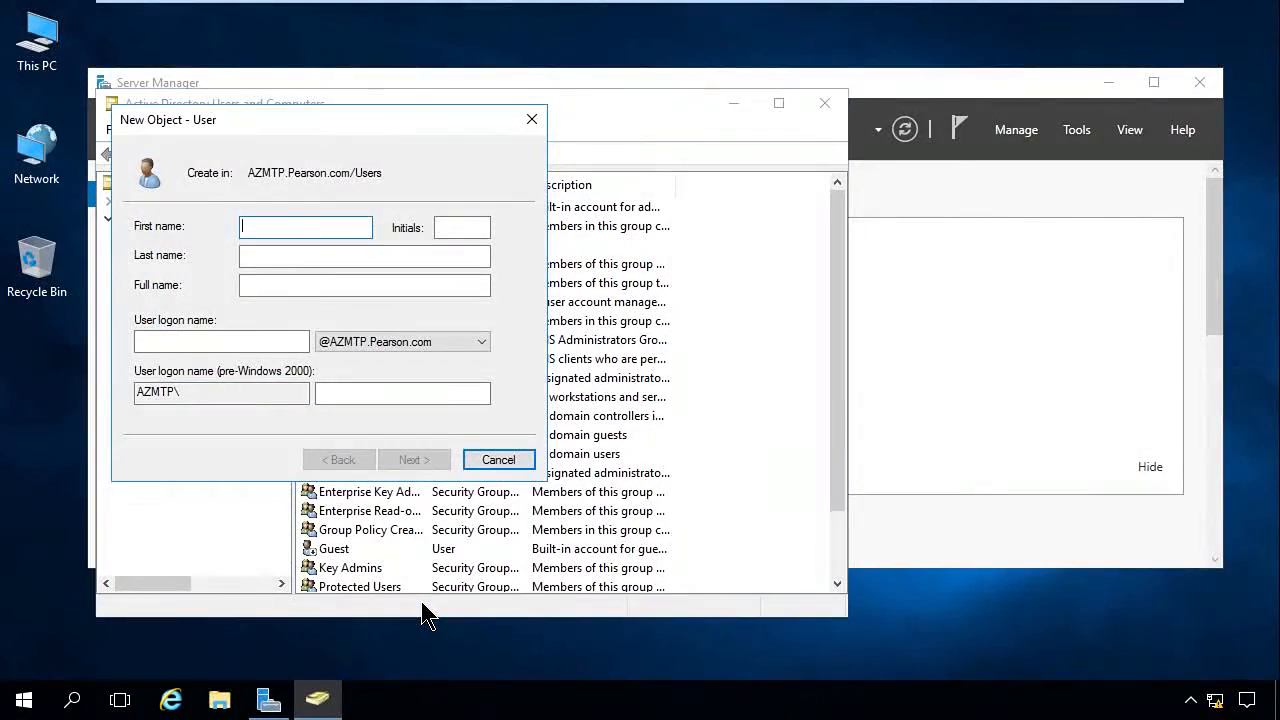
{"action": "key", "text": "Tab"}
{"action": "key", "text": "Tab"}
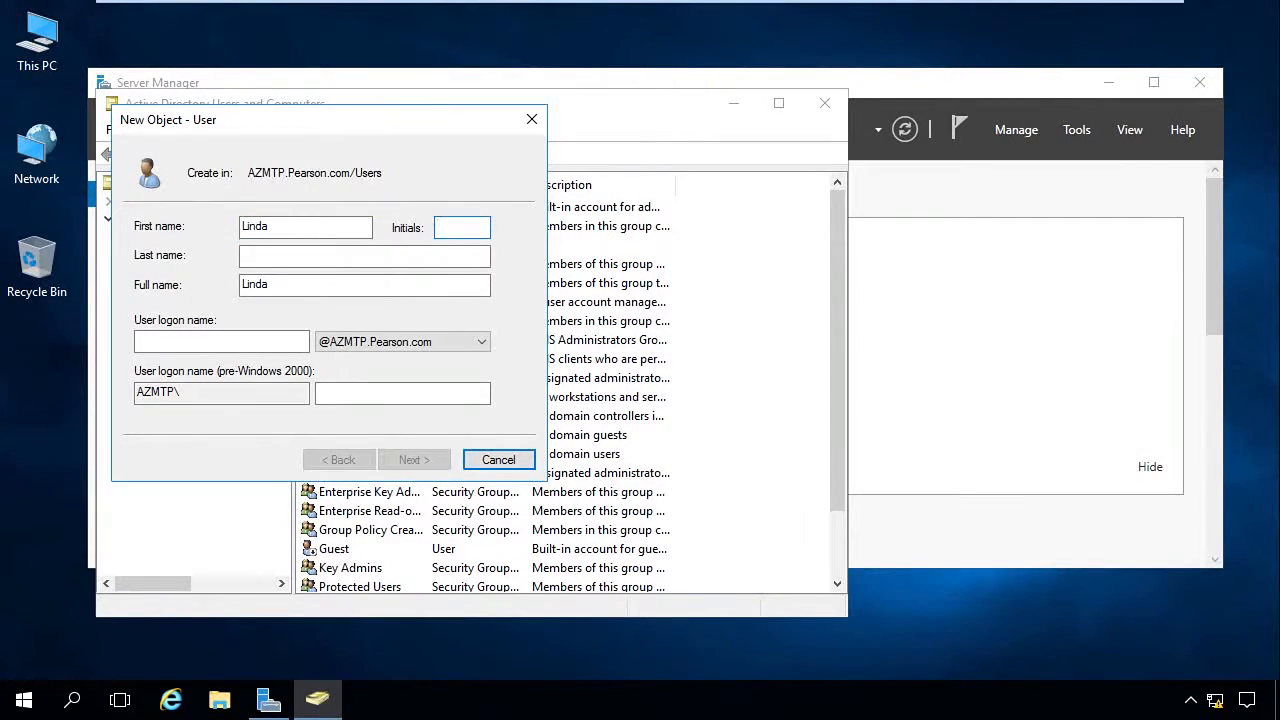
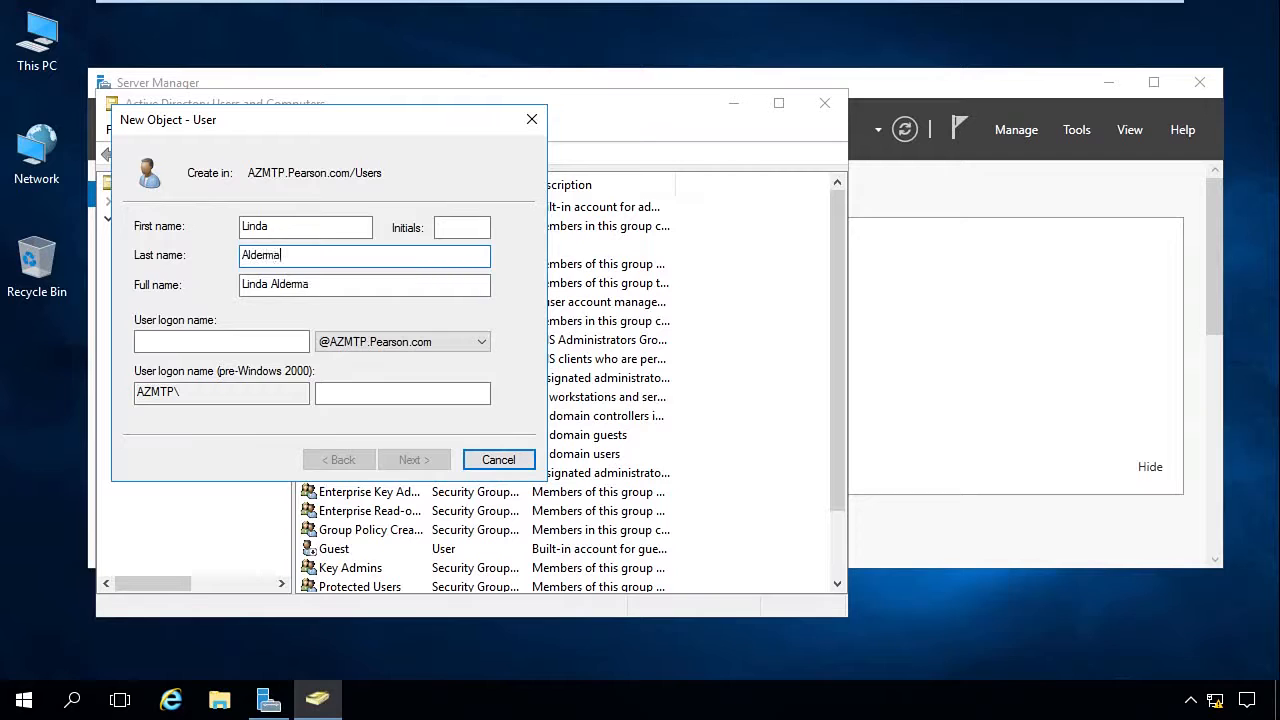
{"action": "left_click", "coordinate": [204, 343]}
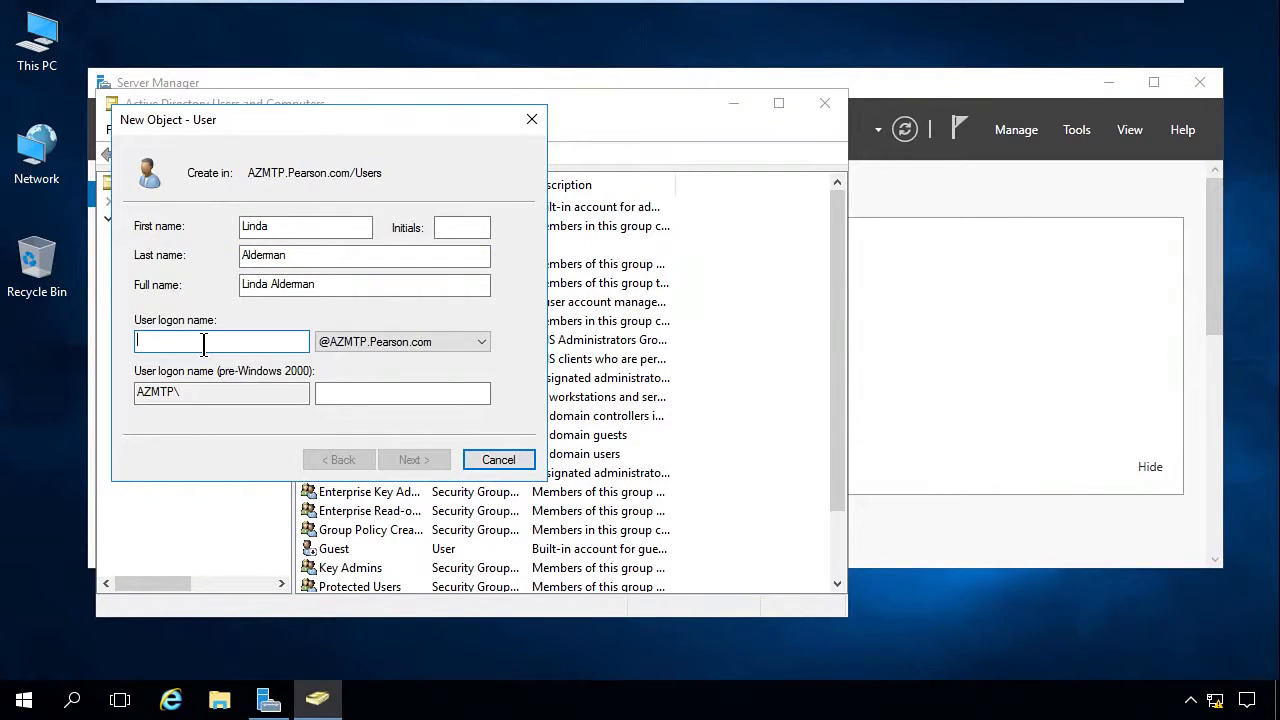
{"action": "type", "text": "Linda"}
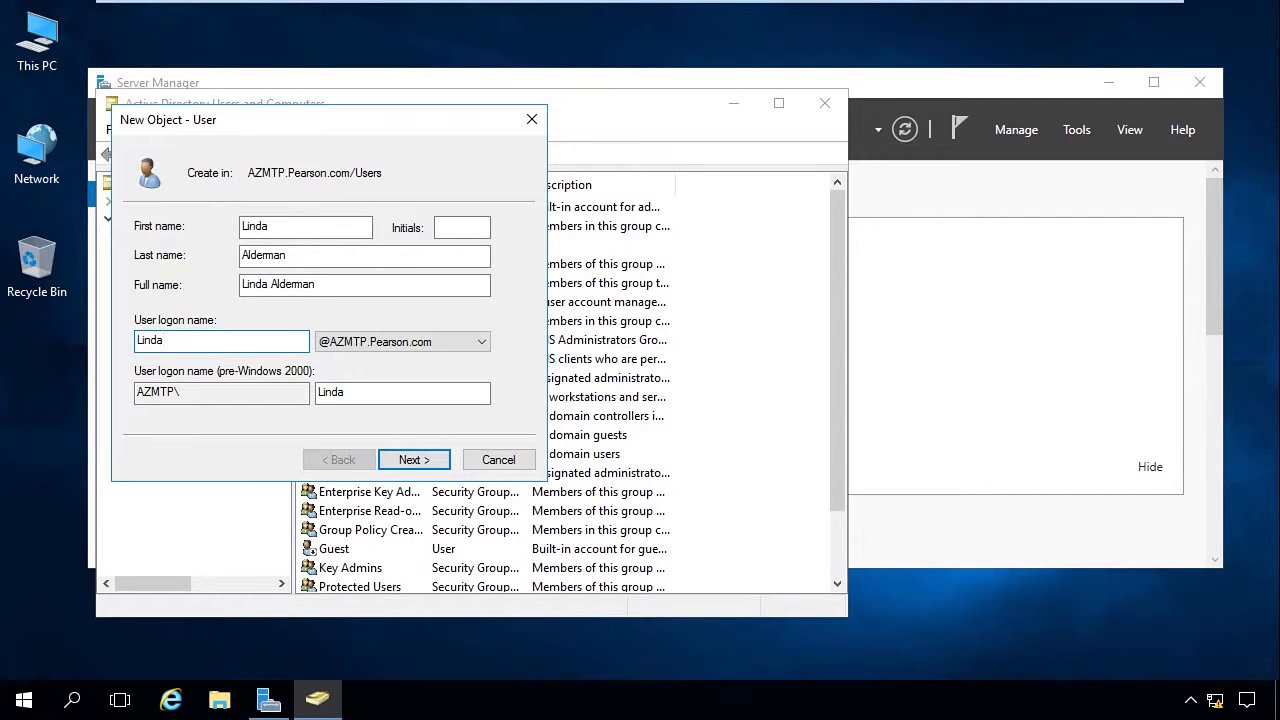
{"action": "left_click", "coordinate": [414, 460]}
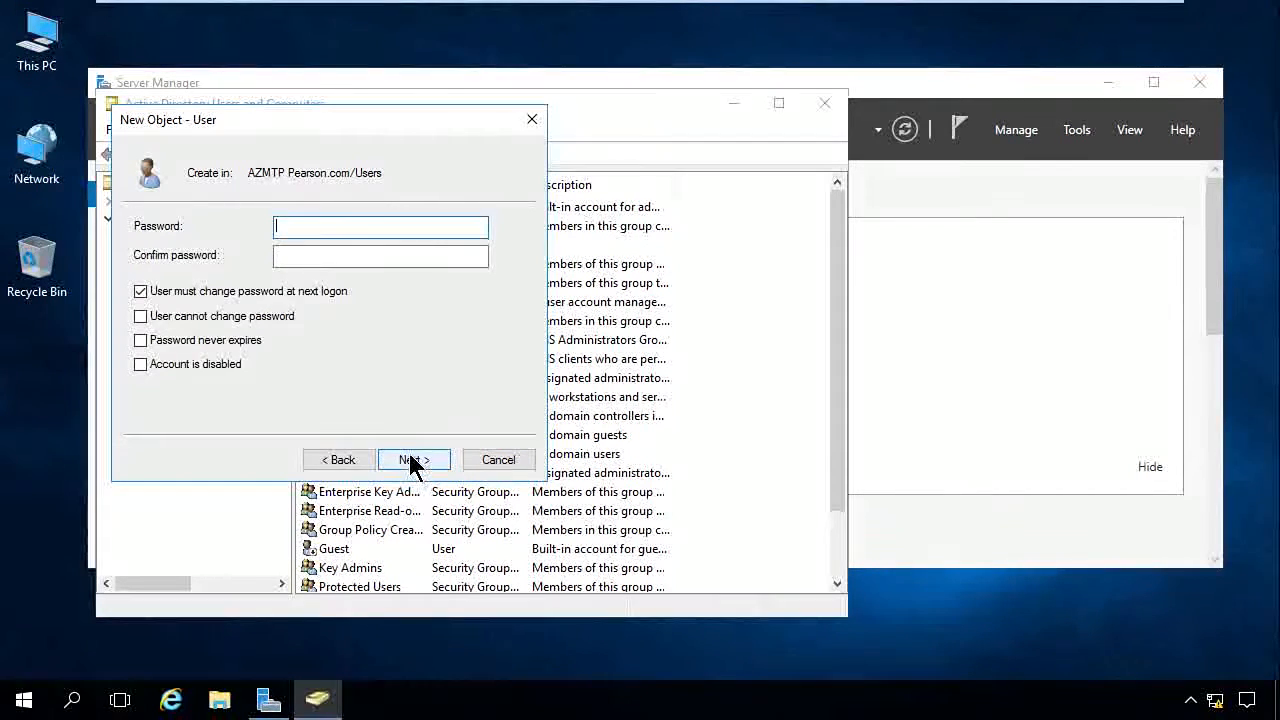
Step: Try to enter and confirm the account password for the new user
{"action": "type", "text": "•••••••••"}
{"action": "key", "text": "Tab"}
{"action": "type", "text": "•"}
{"action": "key", "text": "BackSpace"}
{"action": "type", "text": "•••••••••"}
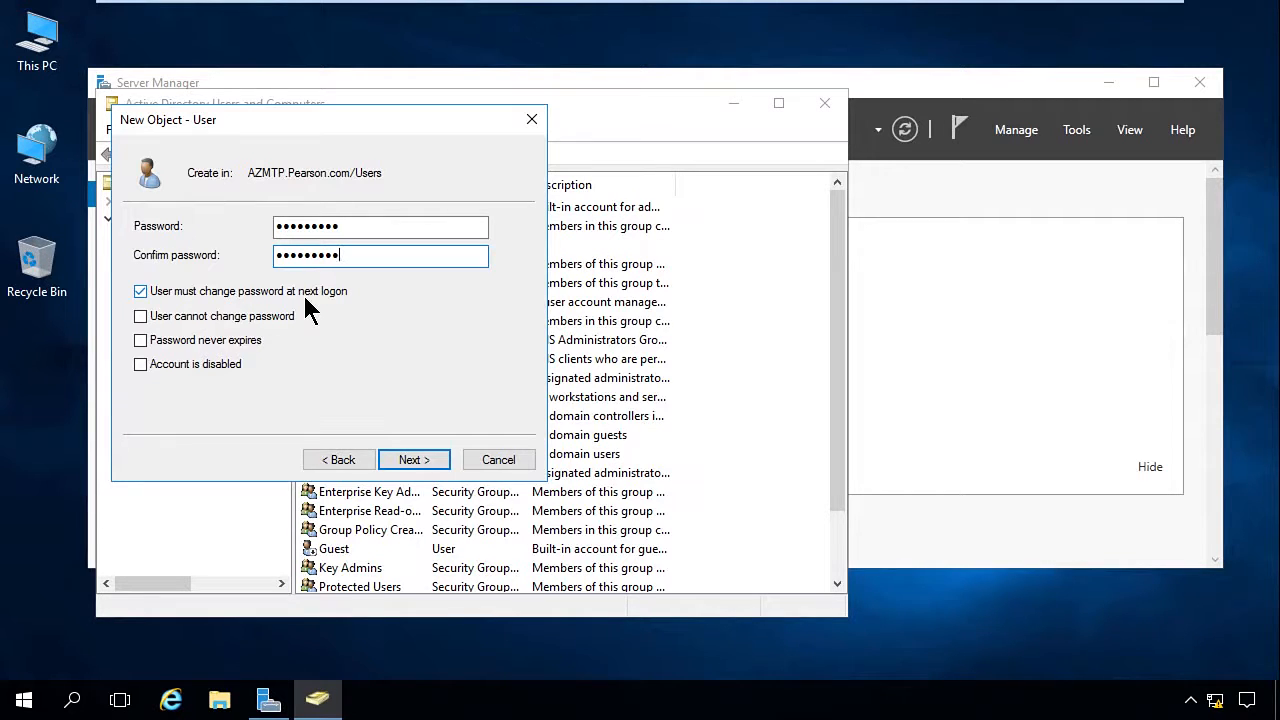
Step: Turn off "User must change password at next logon" and turn on "User cannot change password" and "Password never expires" for the new account
{"action": "left_click", "coordinate": [141, 292]}
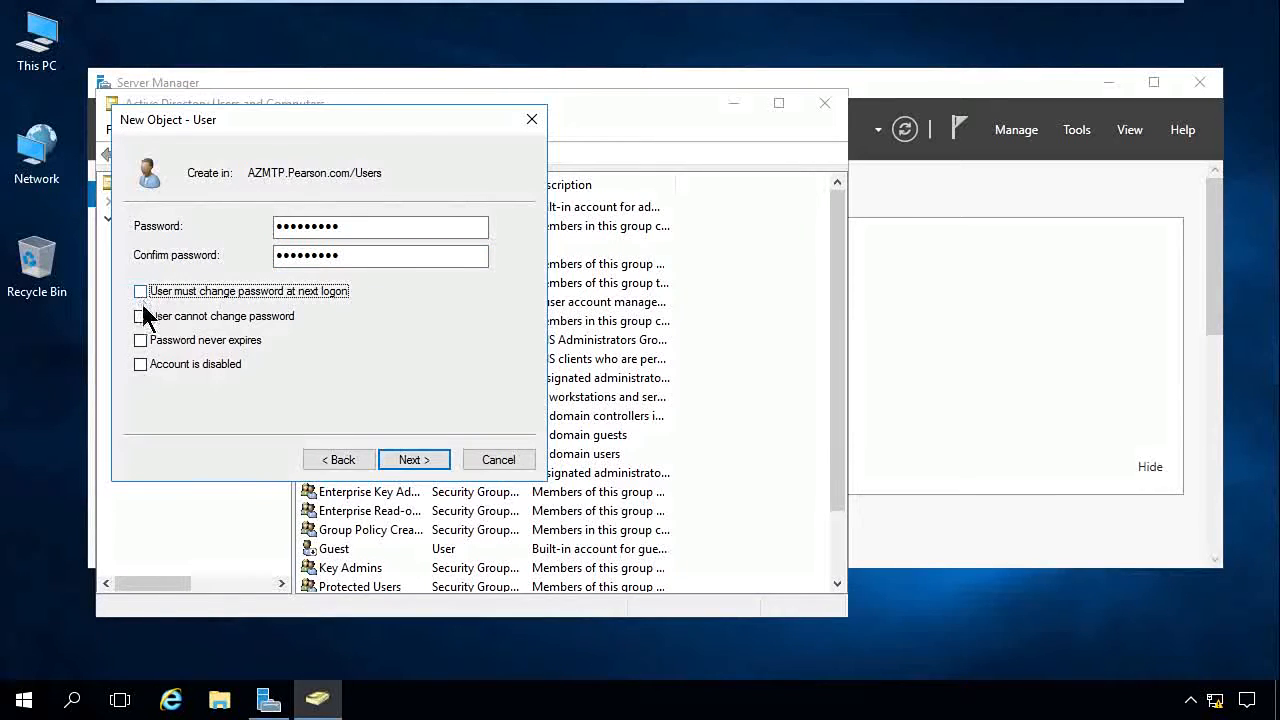
{"action": "left_click", "coordinate": [140, 318]}
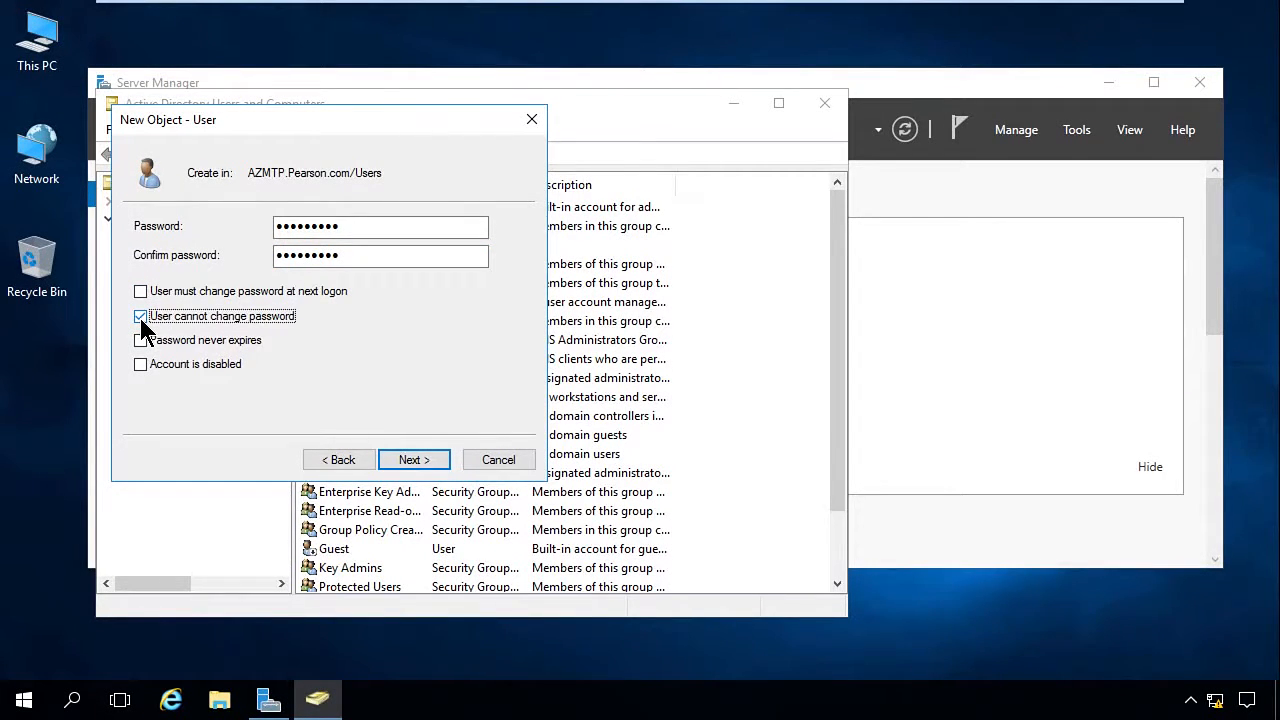
{"action": "left_click", "coordinate": [139, 341]}
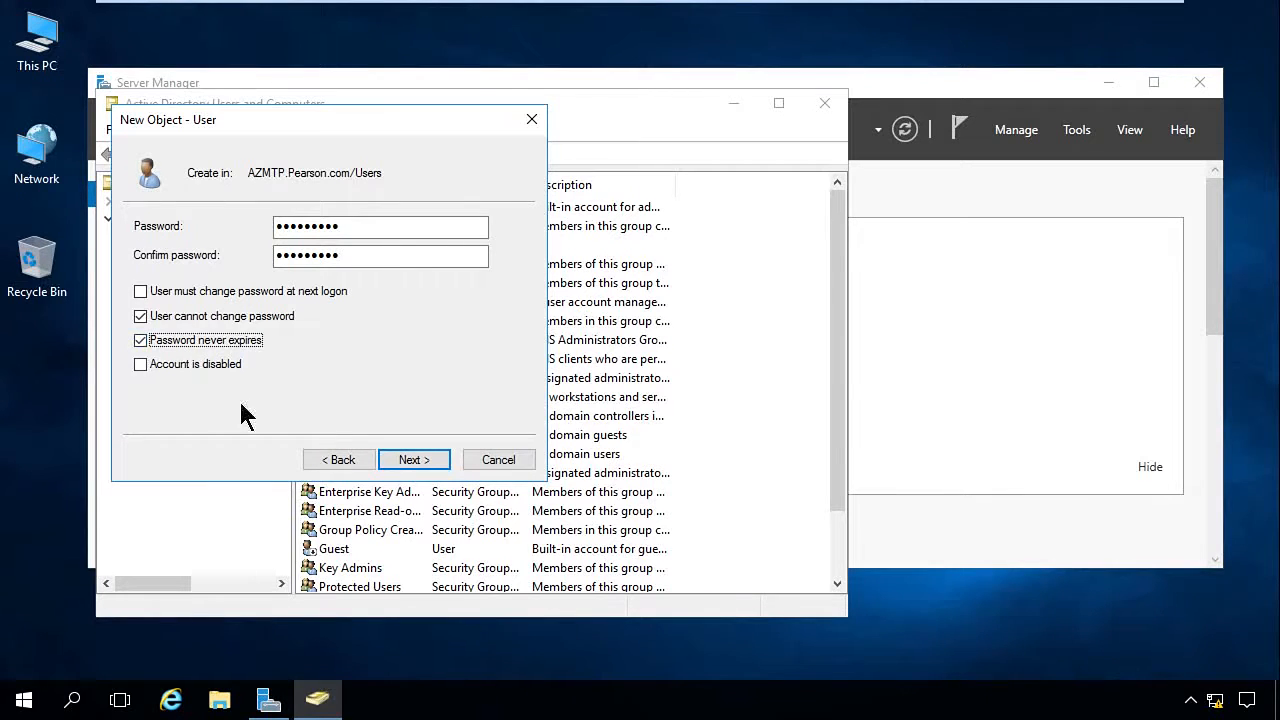
{"action": "left_click", "coordinate": [409, 463]}
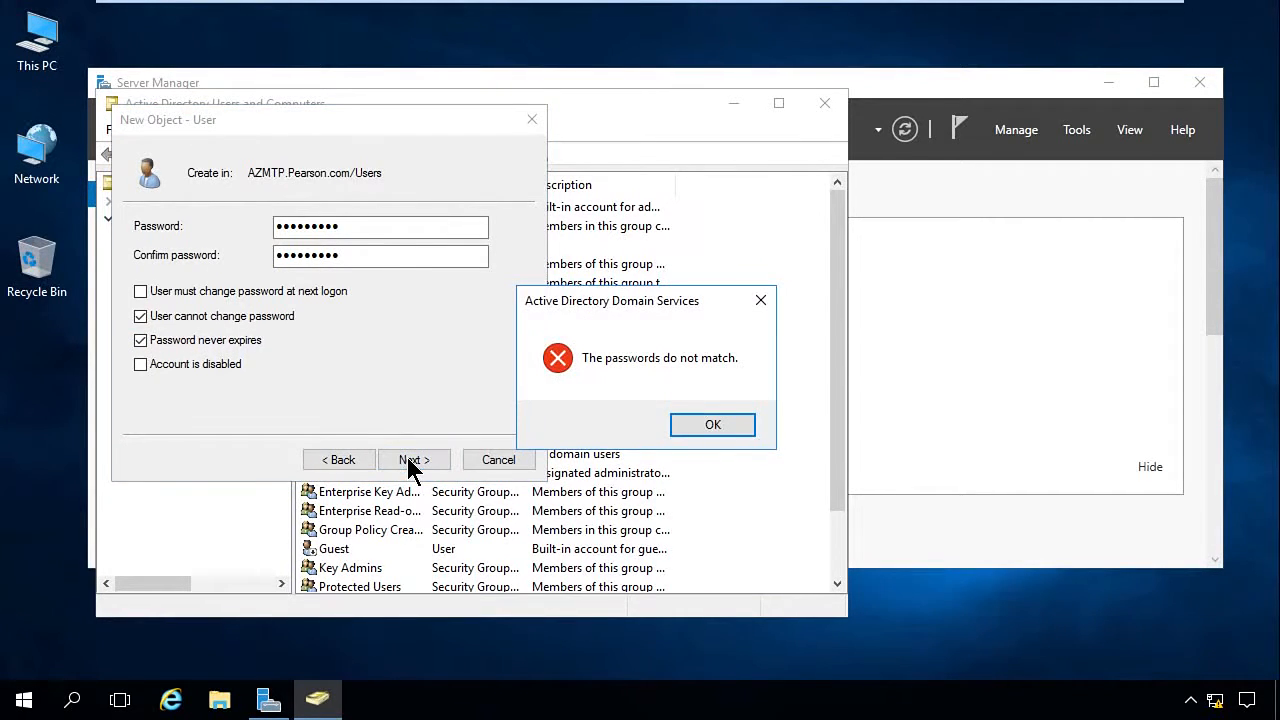
{"action": "left_click", "coordinate": [721, 425]}
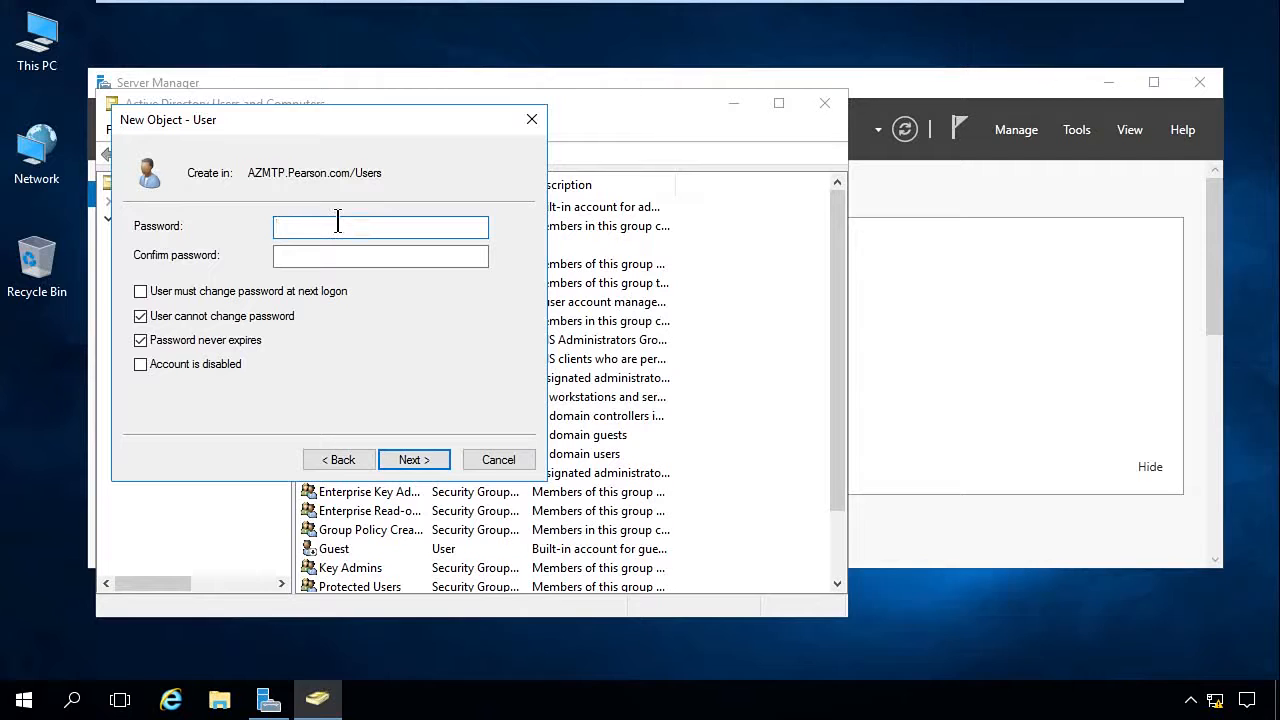
Step: Re-enter the account password in both password fields and finish creating the user
{"action": "type", "text": "*********"}
{"action": "key", "text": "Tab"}
{"action": "type", "text": "*********"}
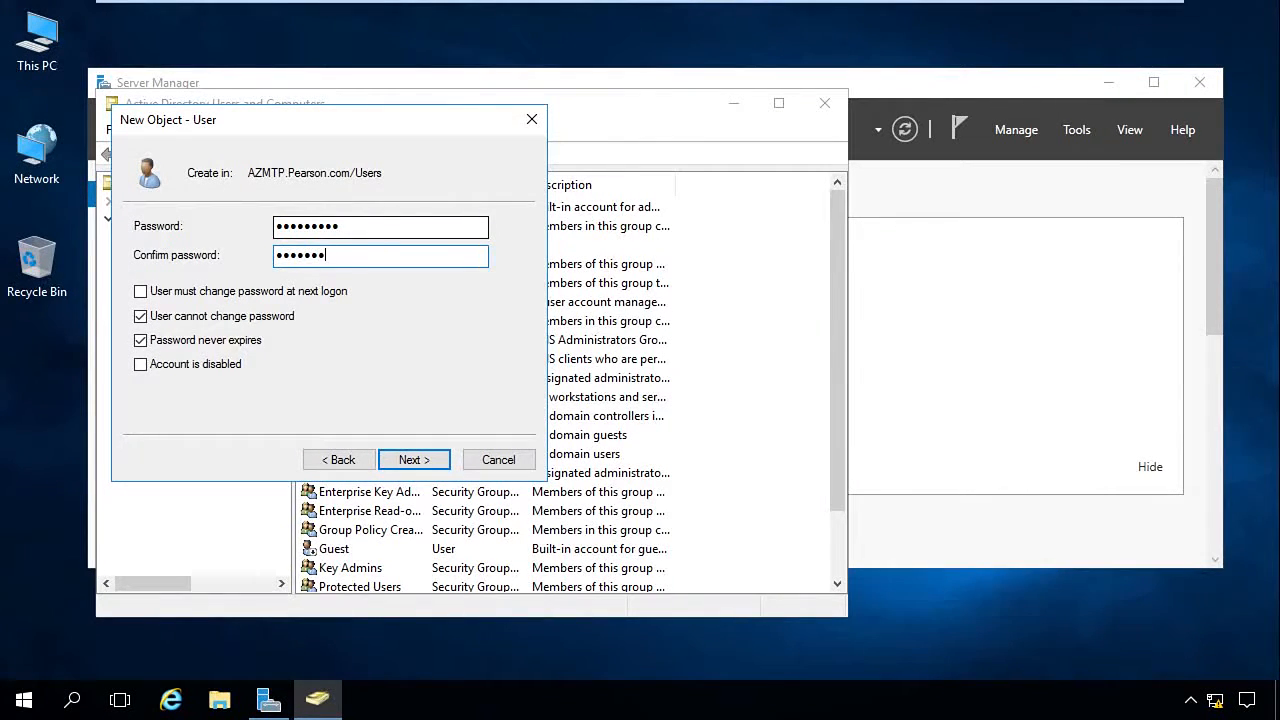
{"action": "left_click", "coordinate": [413, 462]}
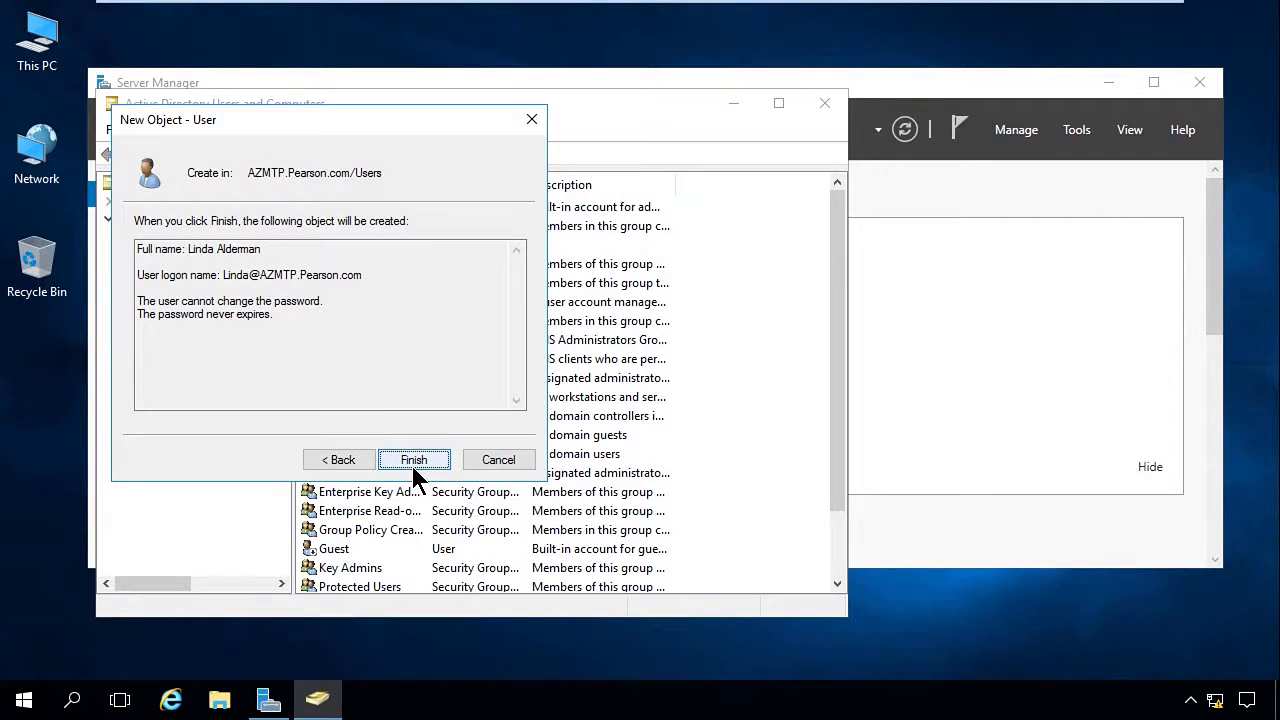
{"action": "left_click", "coordinate": [413, 460]}
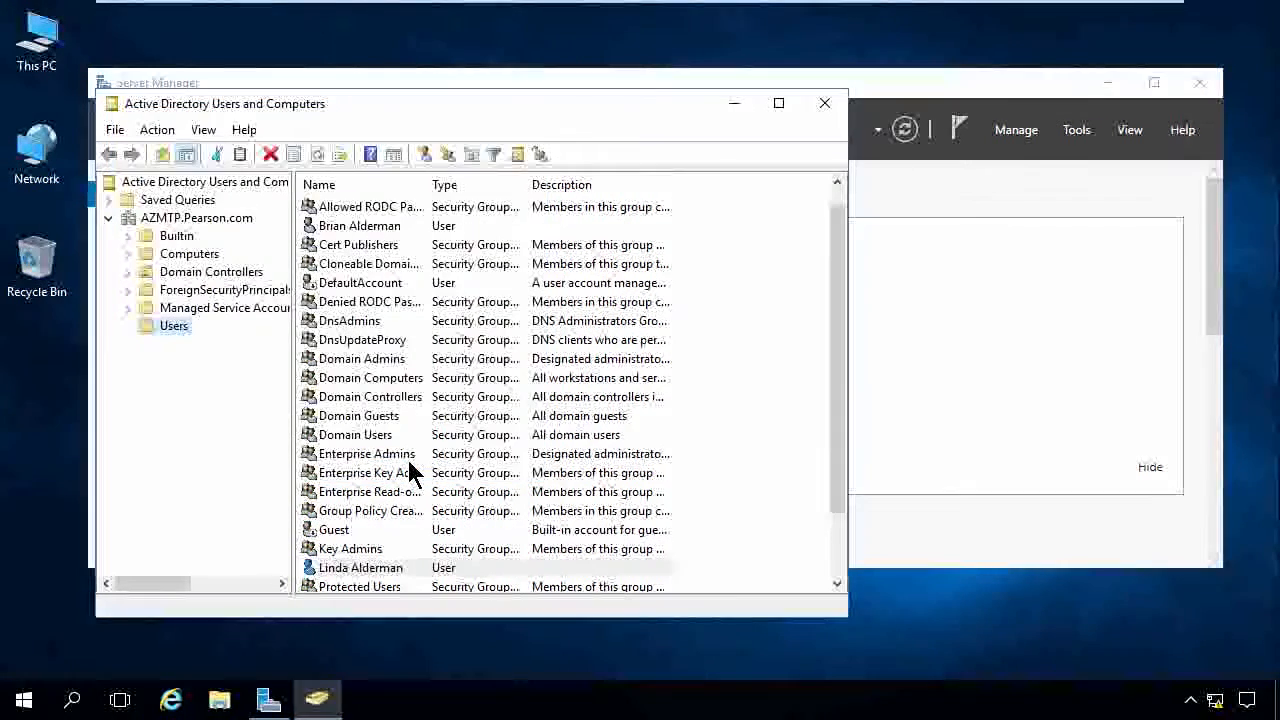
{"action": "double_click", "coordinate": [358, 569]}
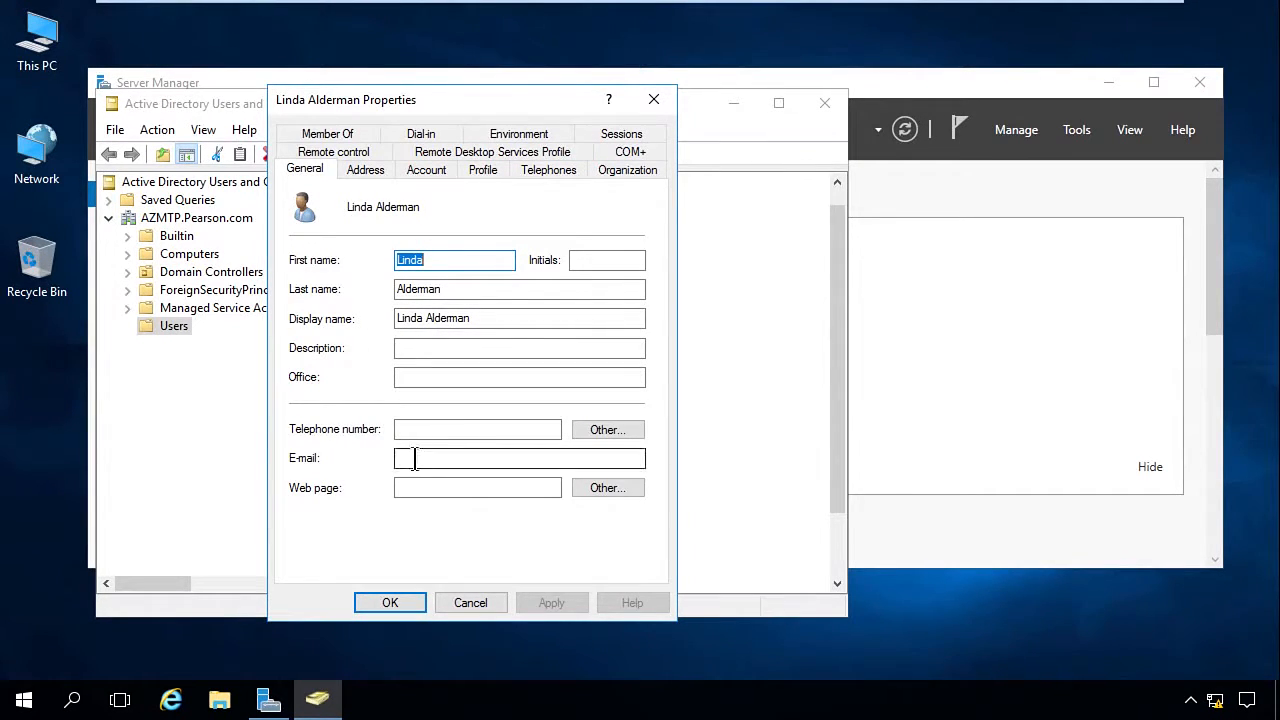
{"action": "left_click", "coordinate": [366, 170]}
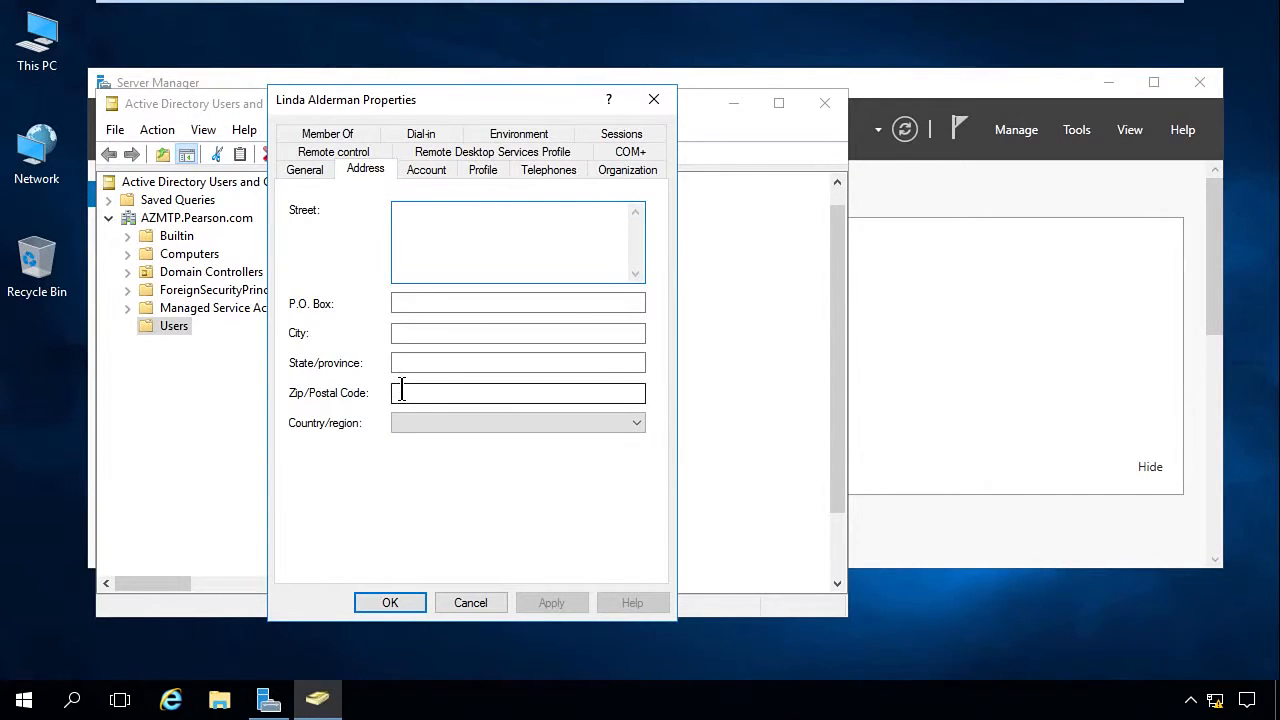
{"action": "left_click", "coordinate": [418, 170]}
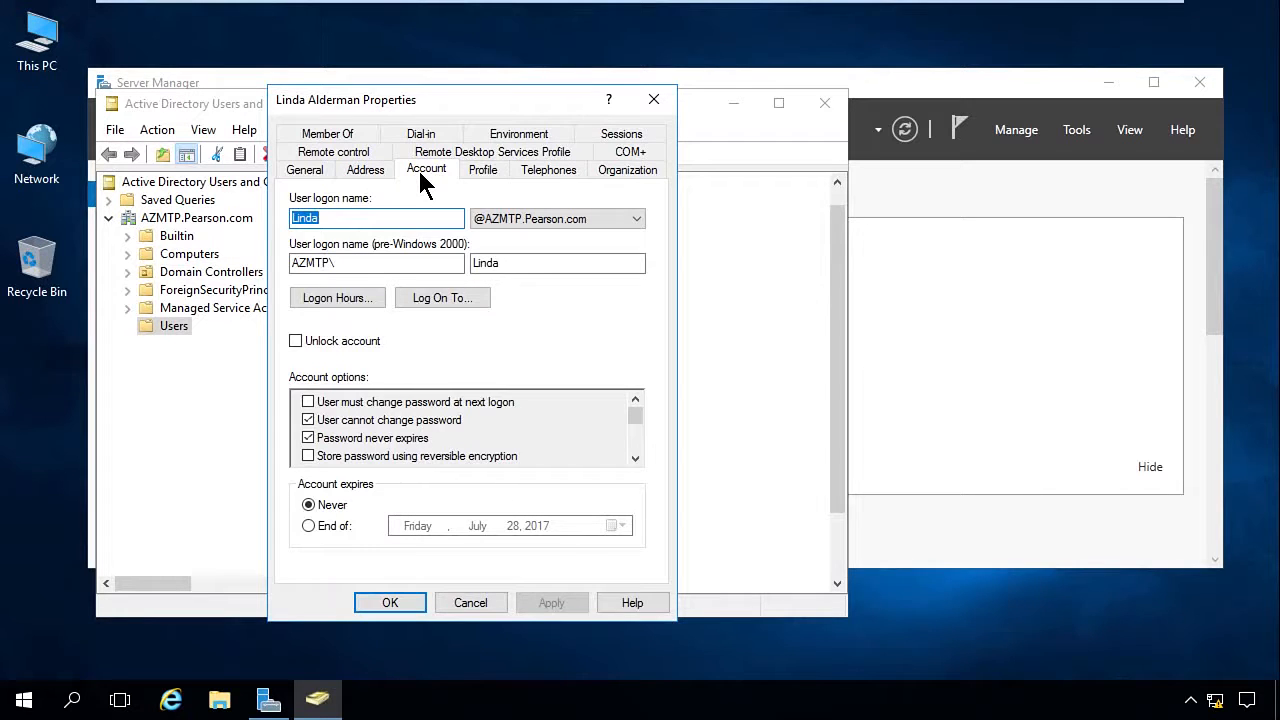
{"action": "left_click", "coordinate": [598, 218]}
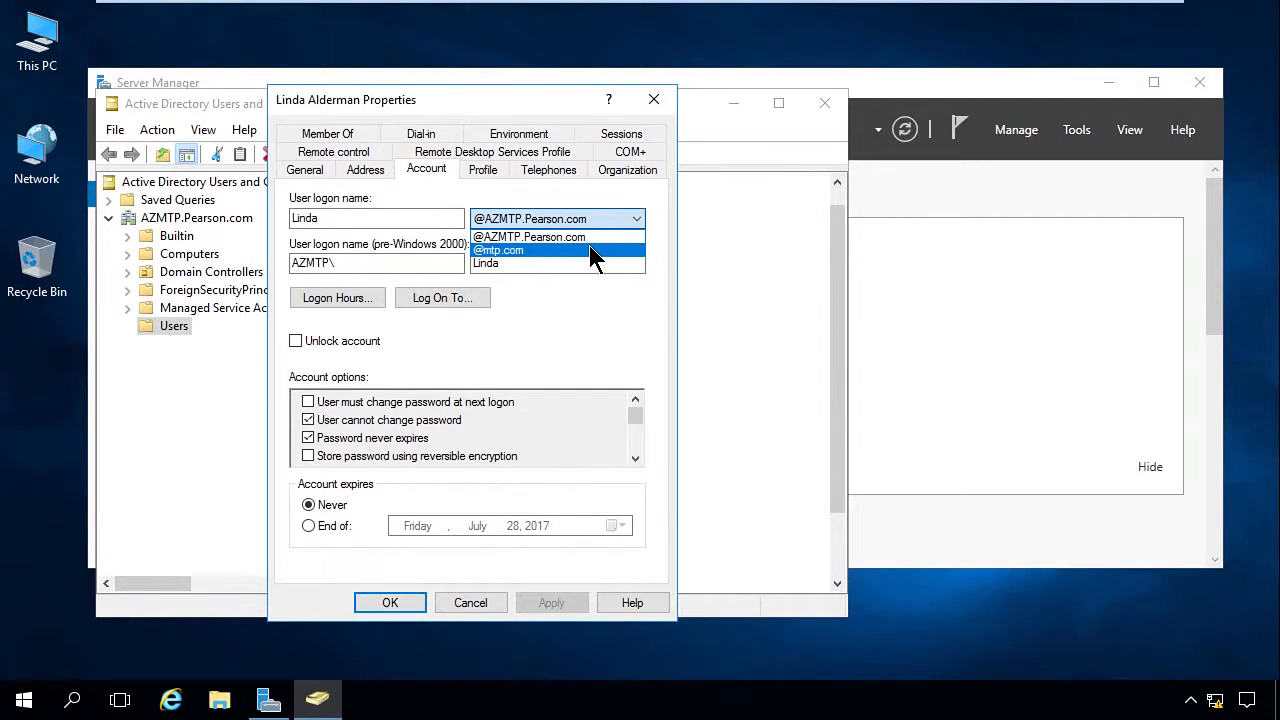
{"action": "left_click", "coordinate": [589, 250]}
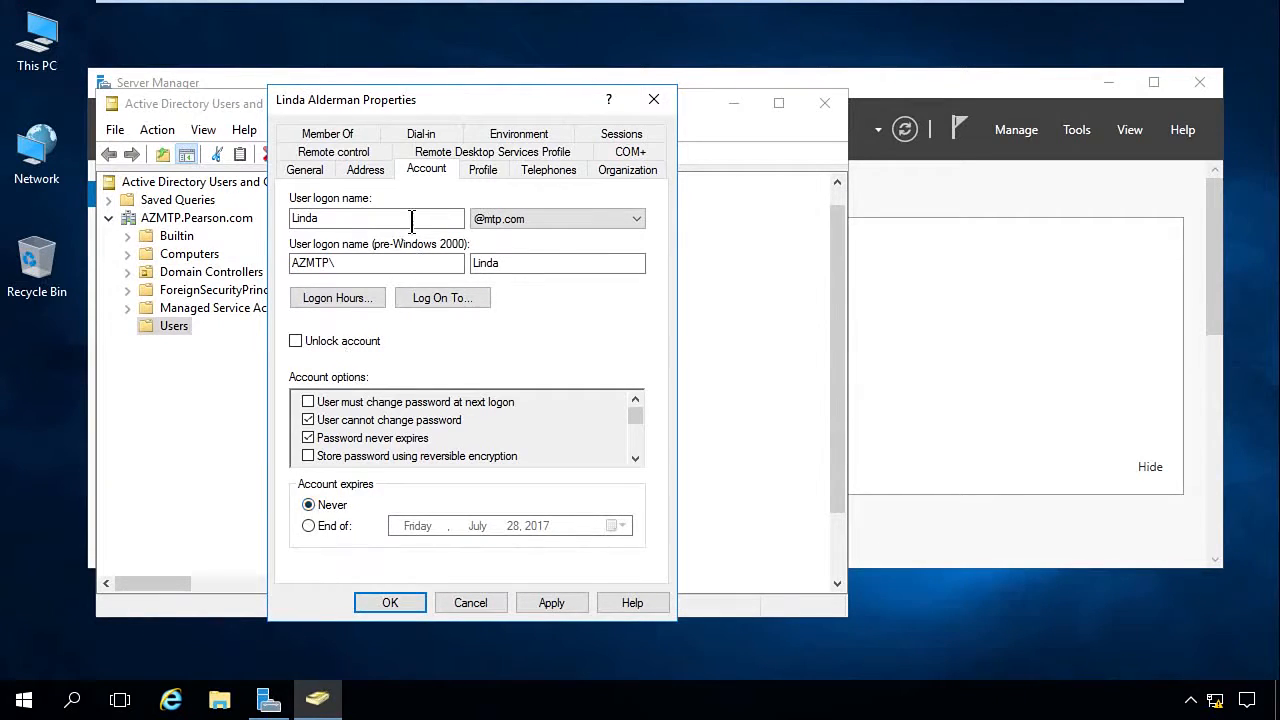
Step: Review the user's profile, telephone, organization, remote desktop, COM+, group membership, dial-in, environment and session settings, and save the properties
{"action": "left_click", "coordinate": [483, 172]}
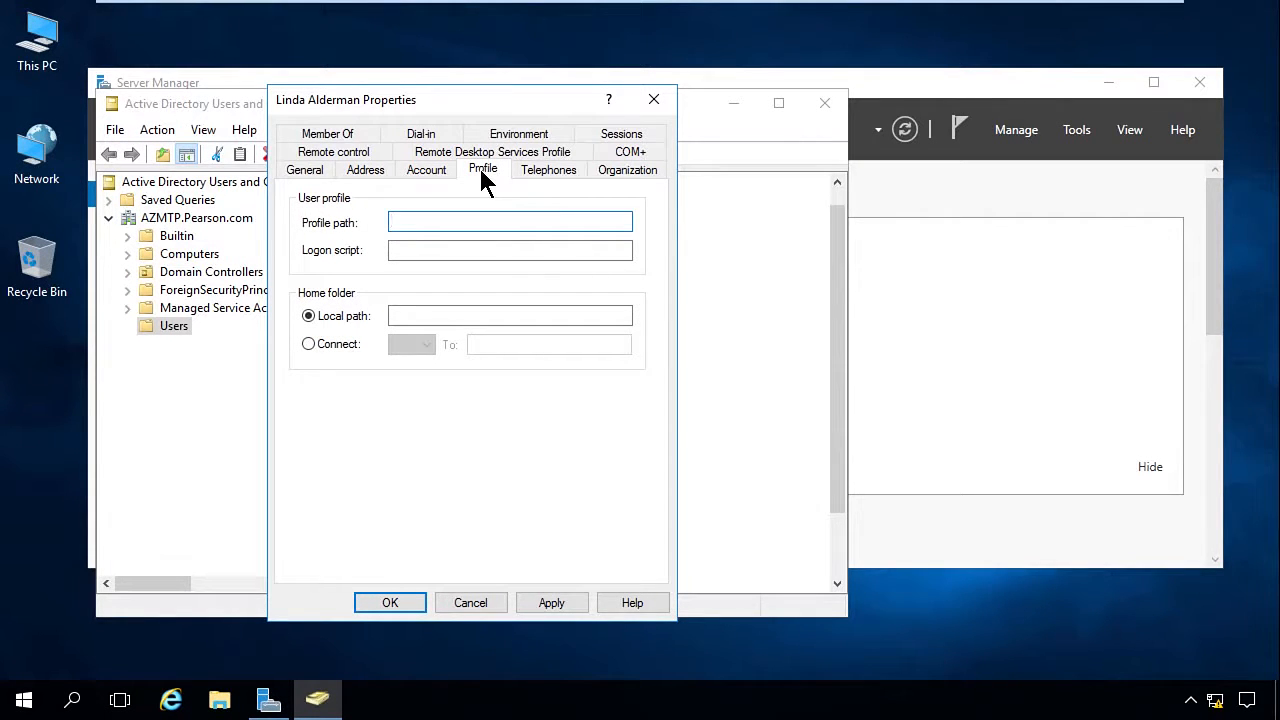
{"action": "left_click", "coordinate": [549, 170]}
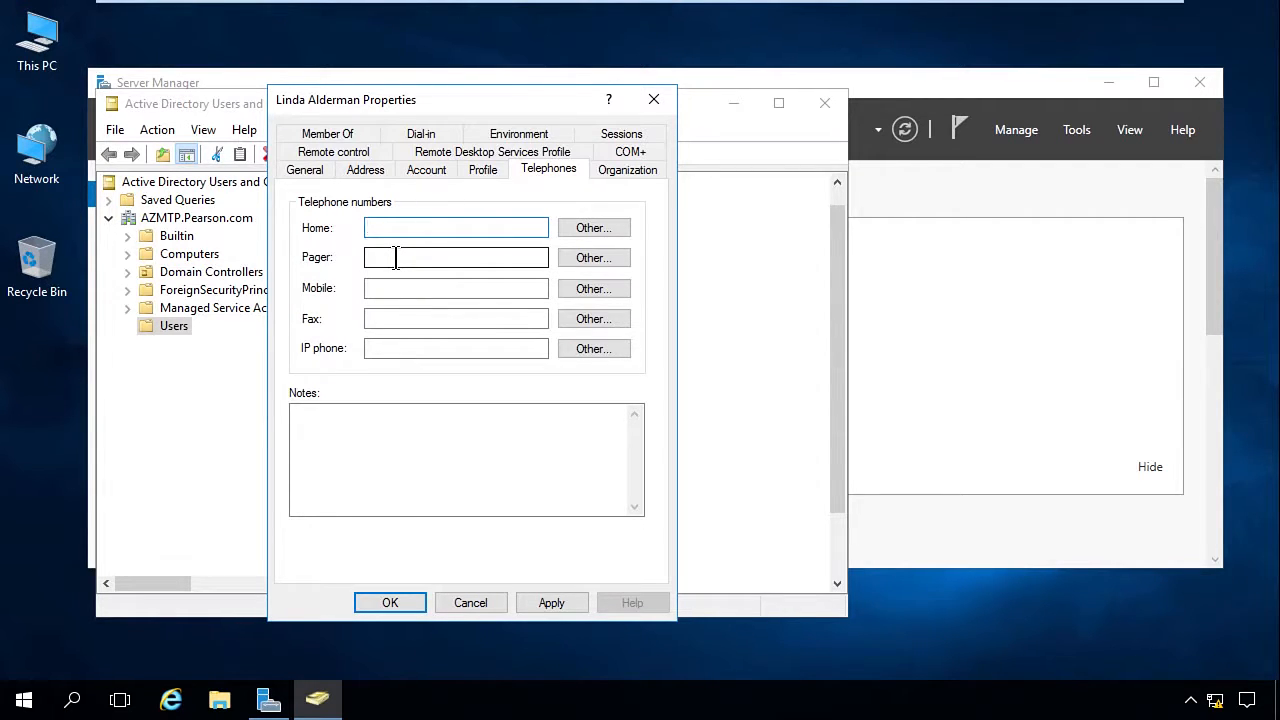
{"action": "left_click", "coordinate": [627, 172]}
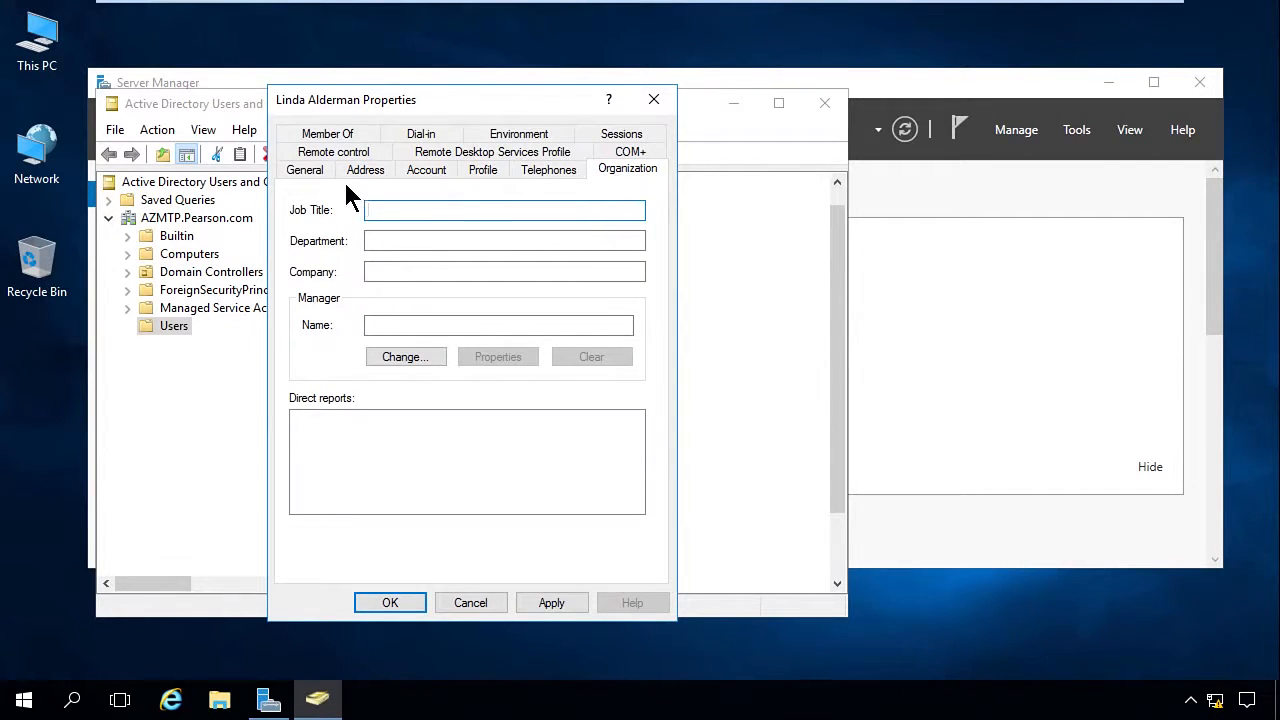
{"action": "left_click", "coordinate": [337, 152]}
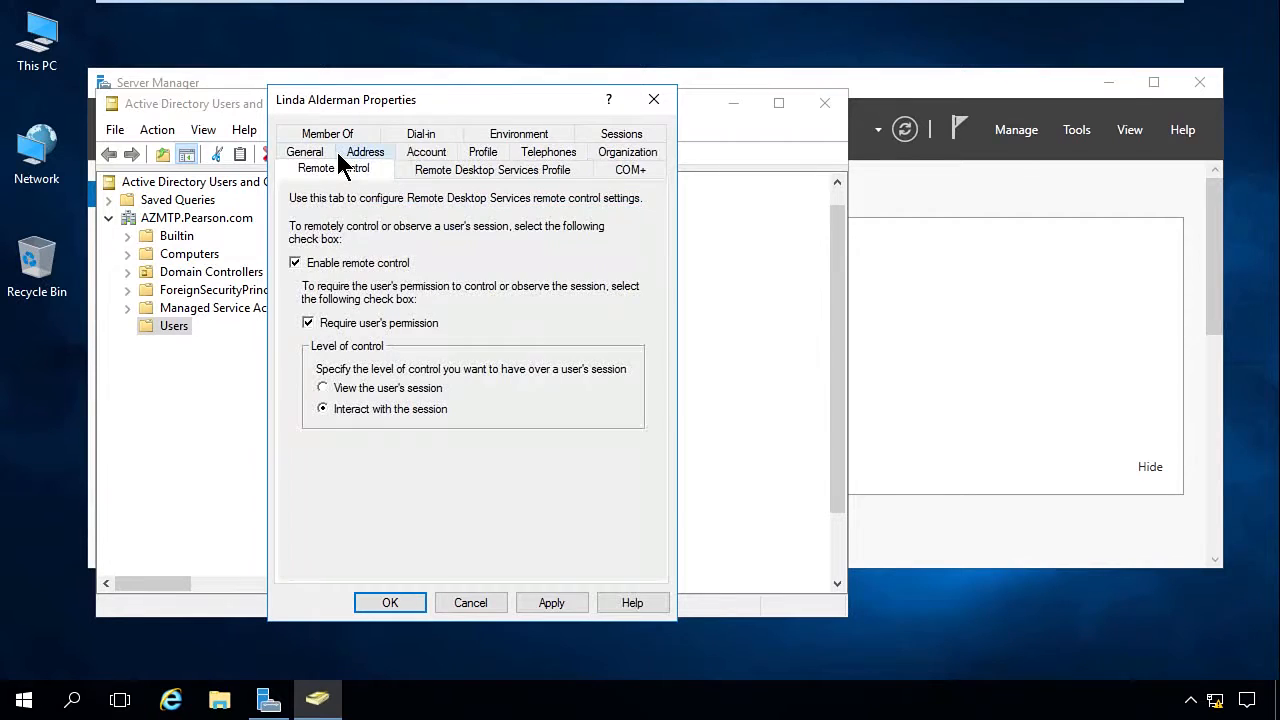
{"action": "left_click", "coordinate": [435, 170]}
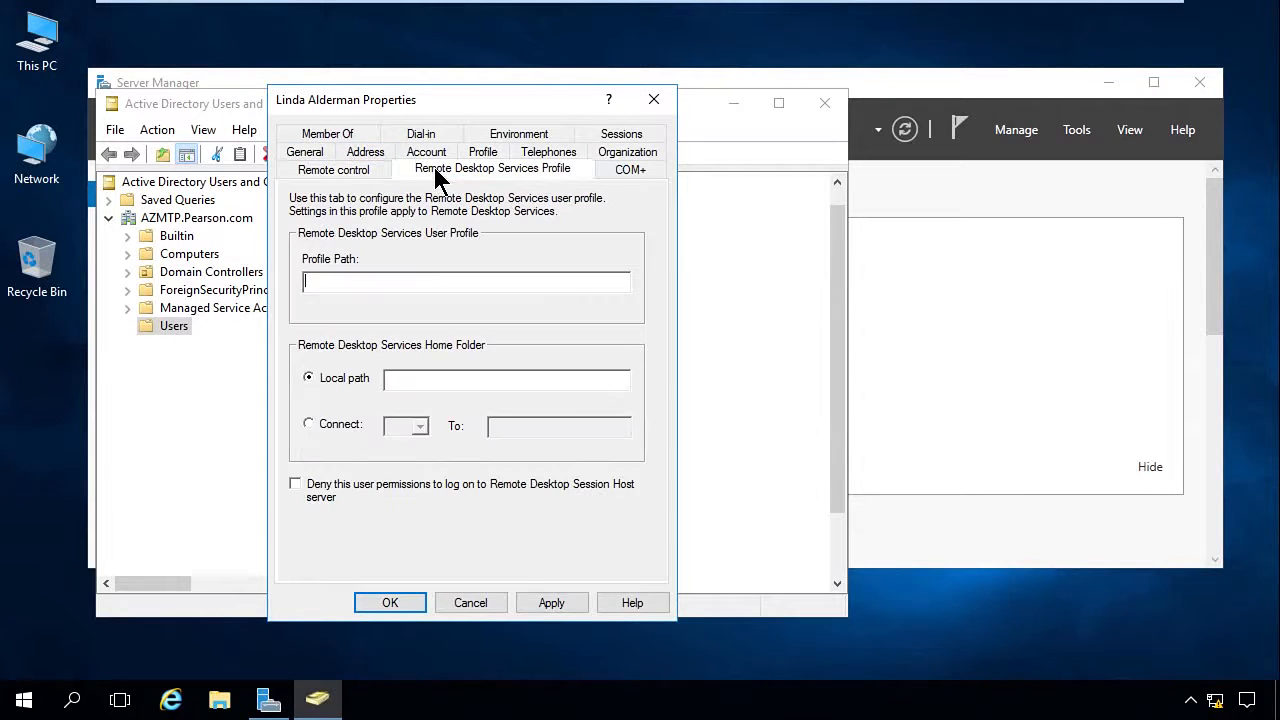
{"action": "left_click", "coordinate": [628, 175]}
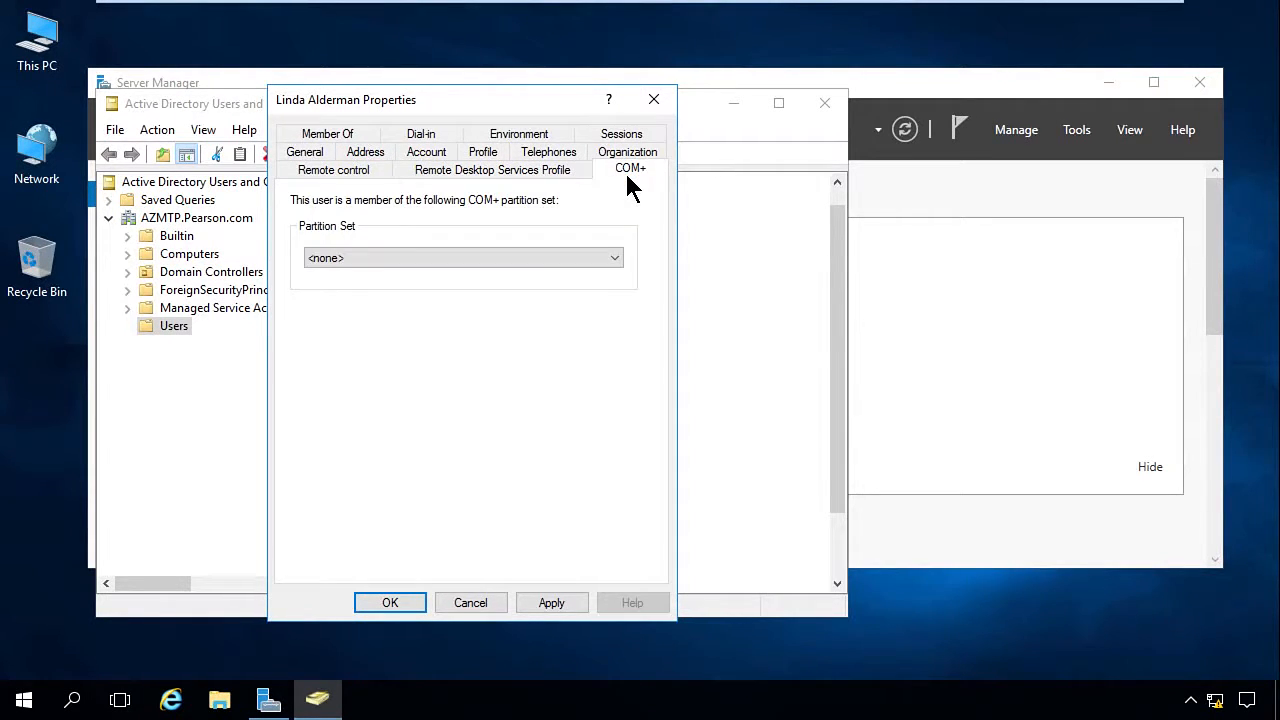
{"action": "left_click", "coordinate": [327, 134]}
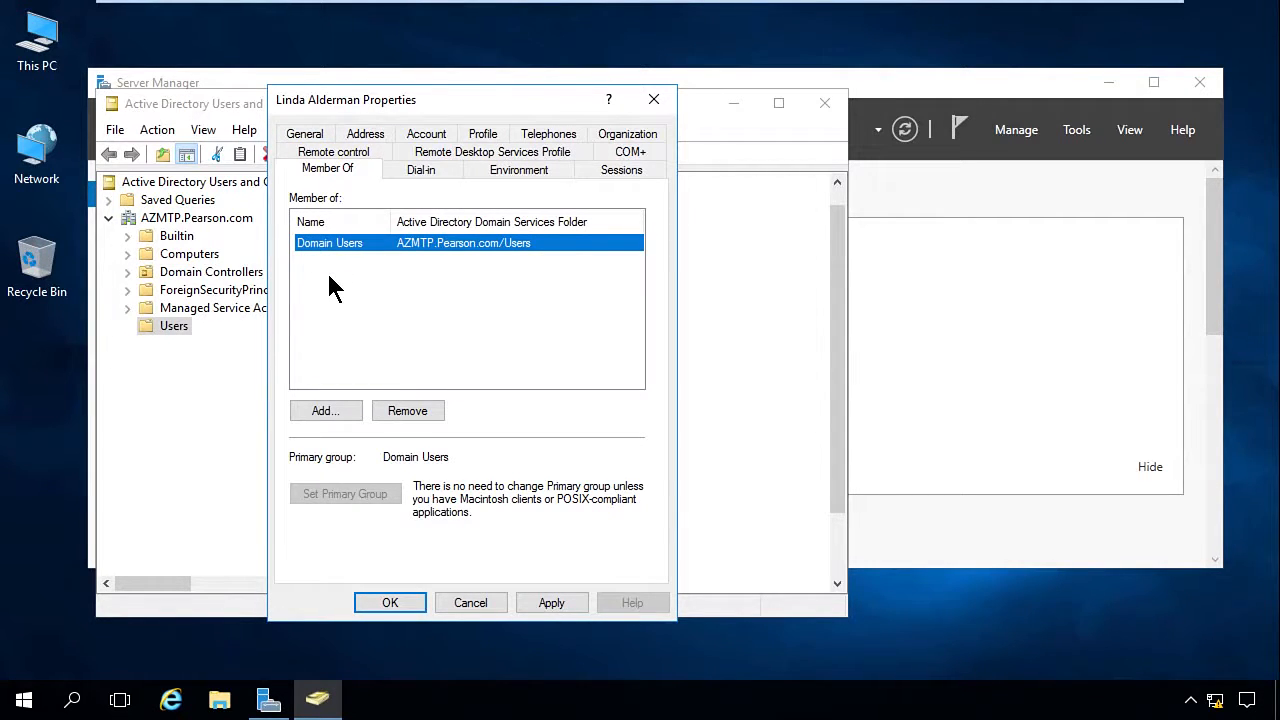
{"action": "left_click", "coordinate": [428, 180]}
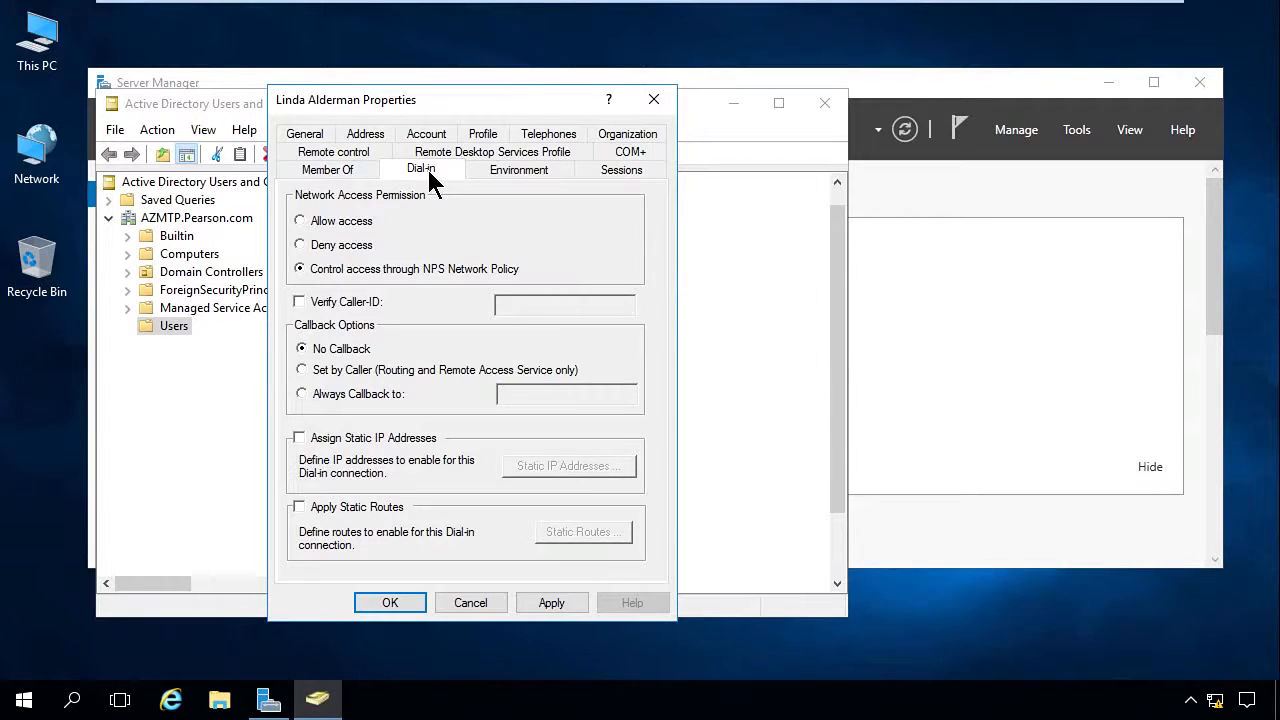
{"action": "left_click", "coordinate": [508, 170]}
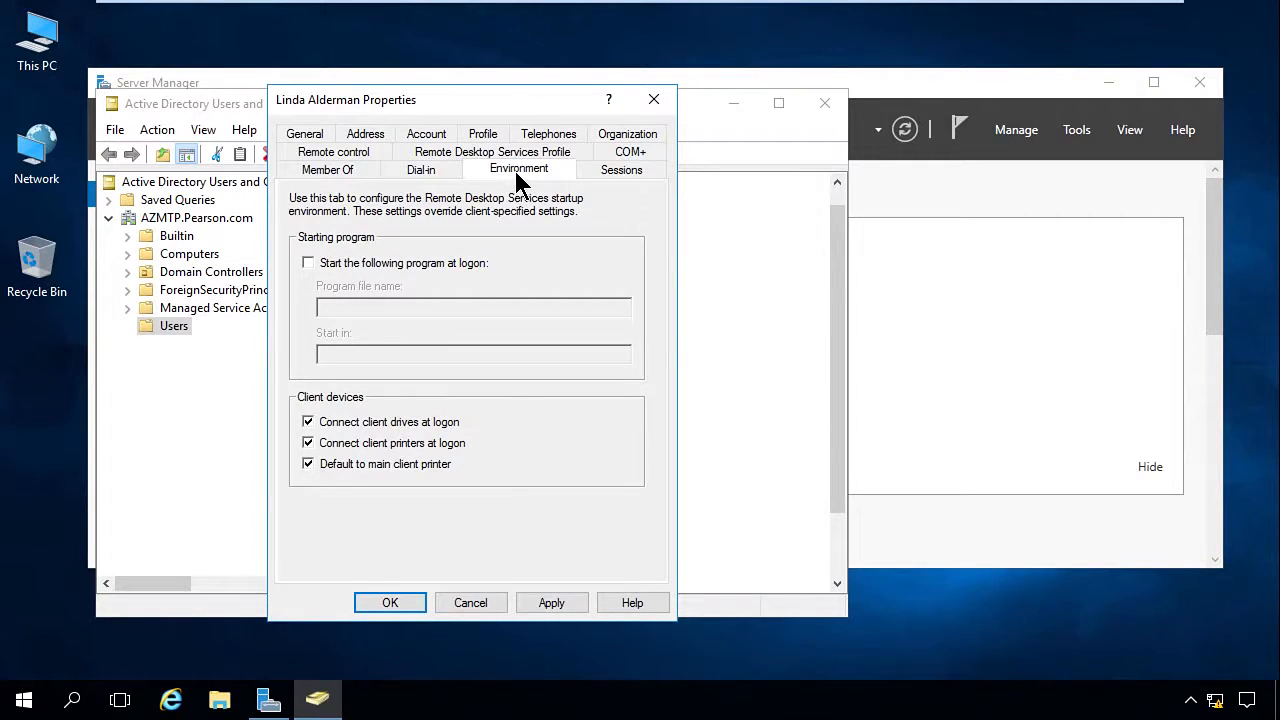
{"action": "left_click", "coordinate": [621, 170]}
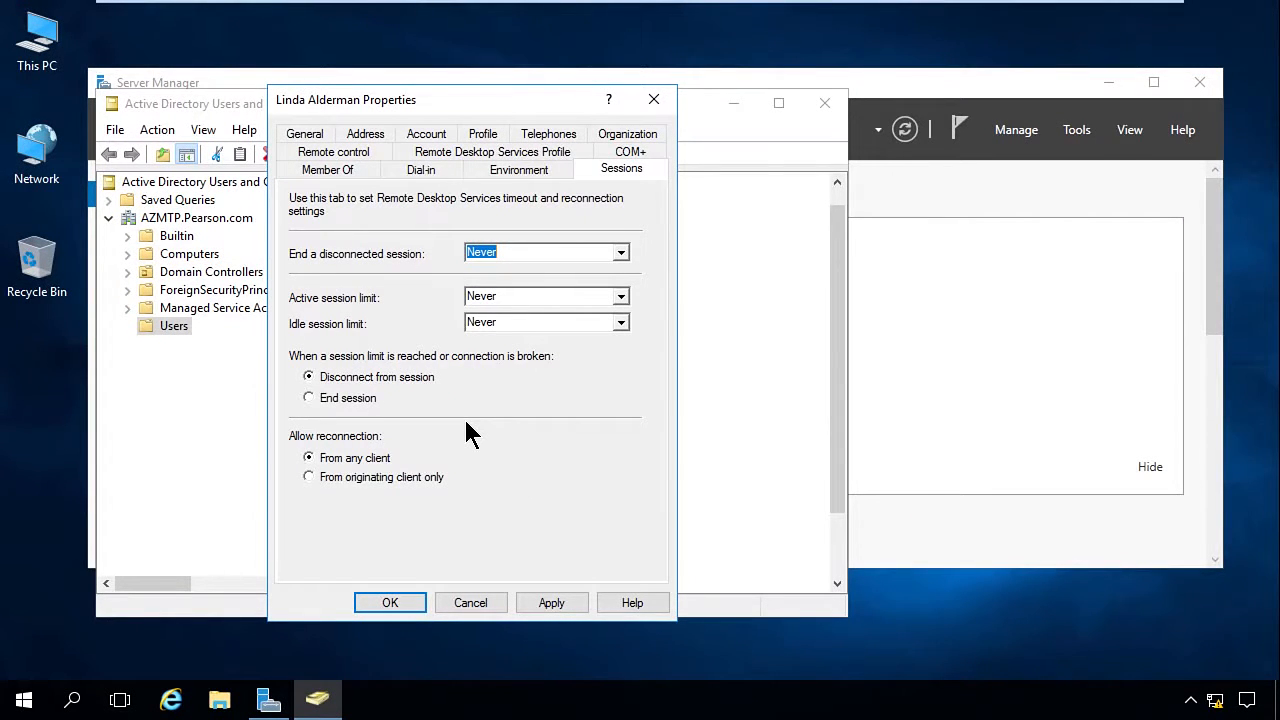
{"action": "left_click", "coordinate": [388, 604]}
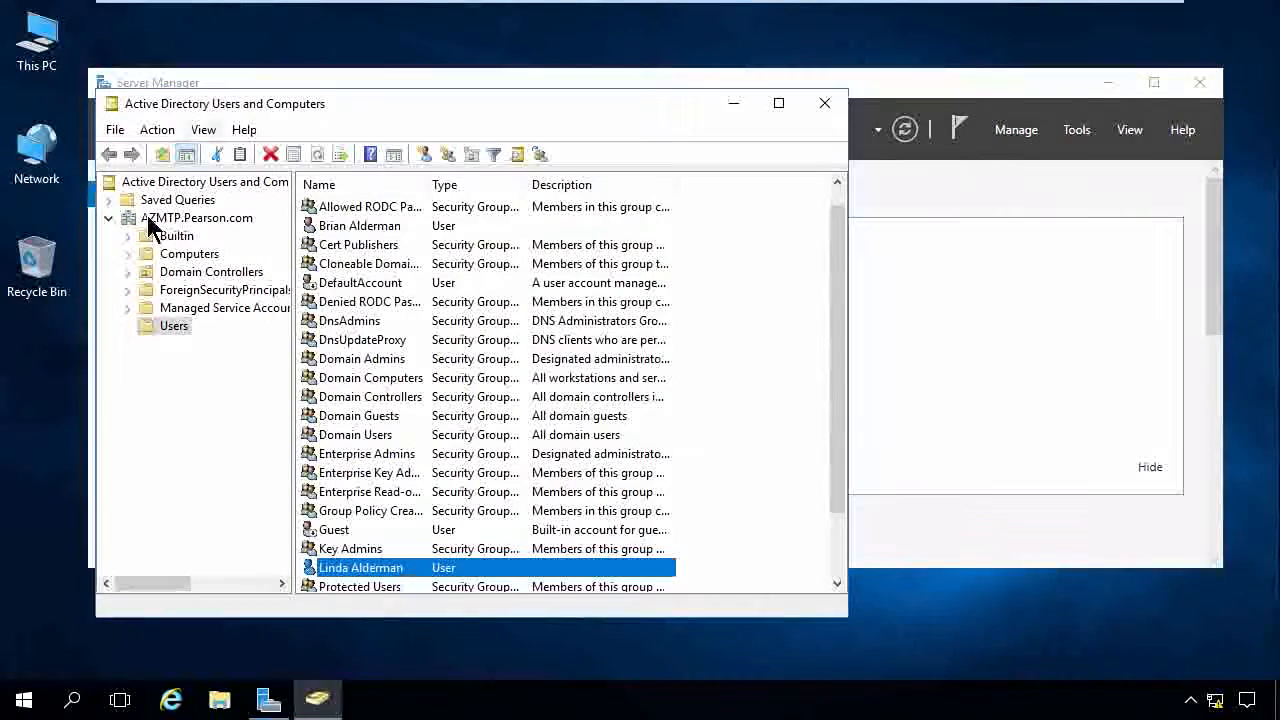
Step: Start a new user in the Users container with first name "MTP Template" and logon name "MTPTemplate"
{"action": "right_click", "coordinate": [164, 330]}
{"action": "mouse_move", "coordinate": [243, 404]}
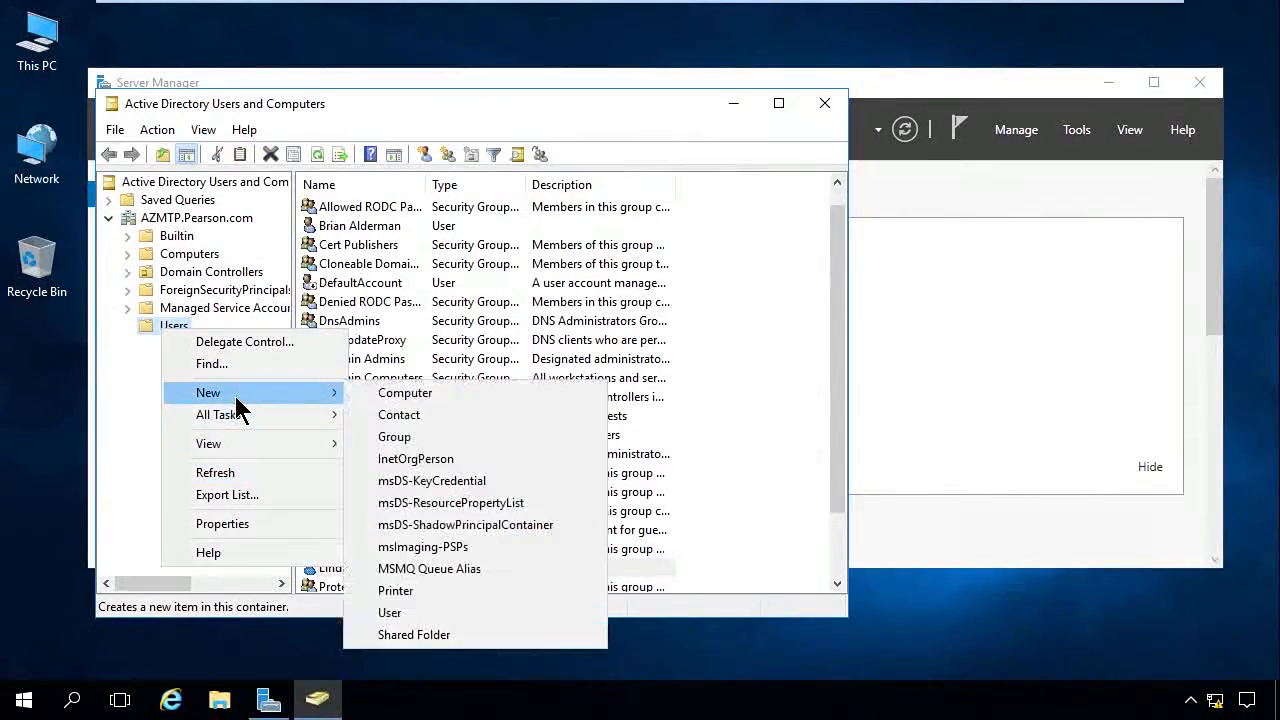
{"action": "left_click", "coordinate": [441, 613]}
{"action": "type", "text": "MTP Template"}
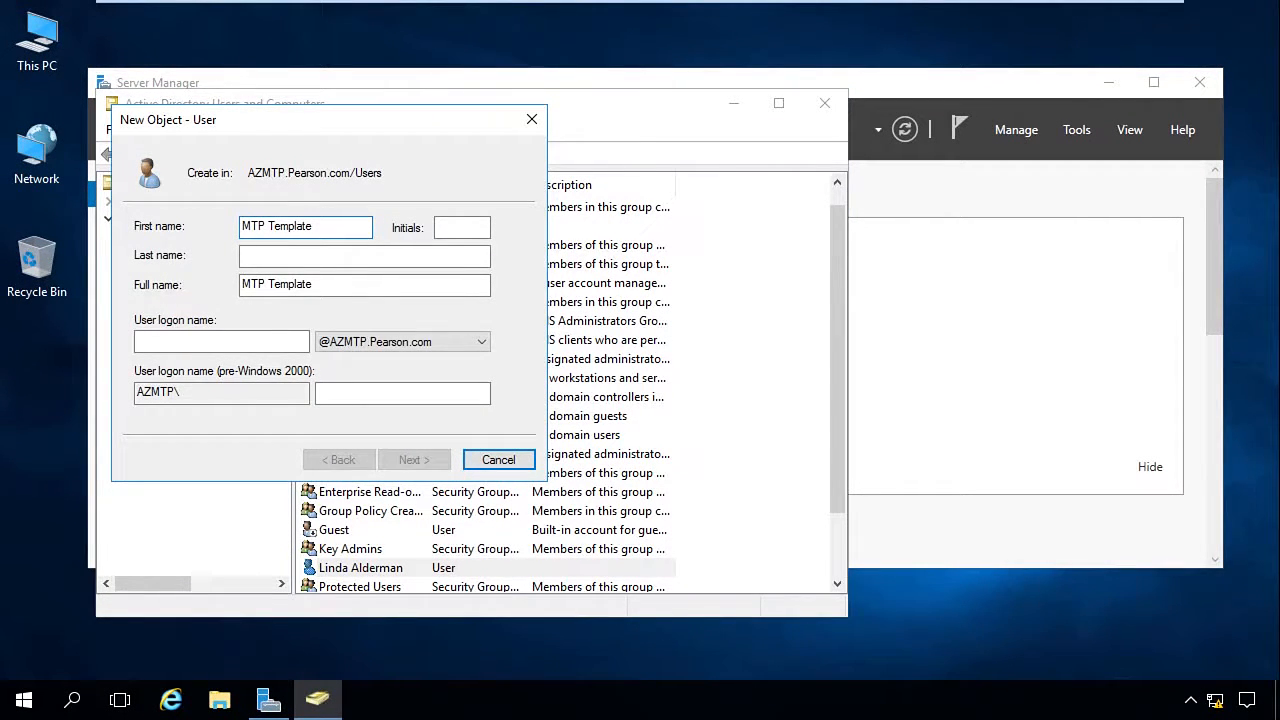
{"action": "left_click", "coordinate": [176, 342]}
{"action": "type", "text": "MTP"}
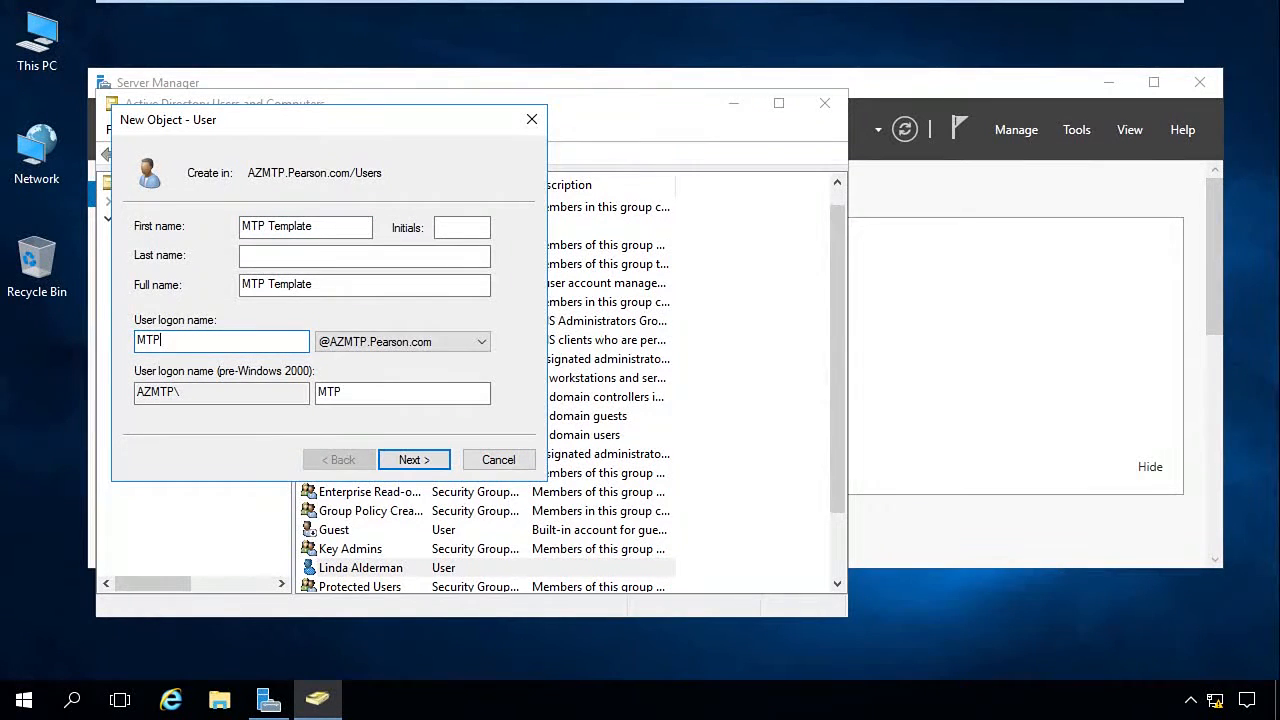
{"action": "type", "text": "Template"}
{"action": "left_click", "coordinate": [393, 460]}
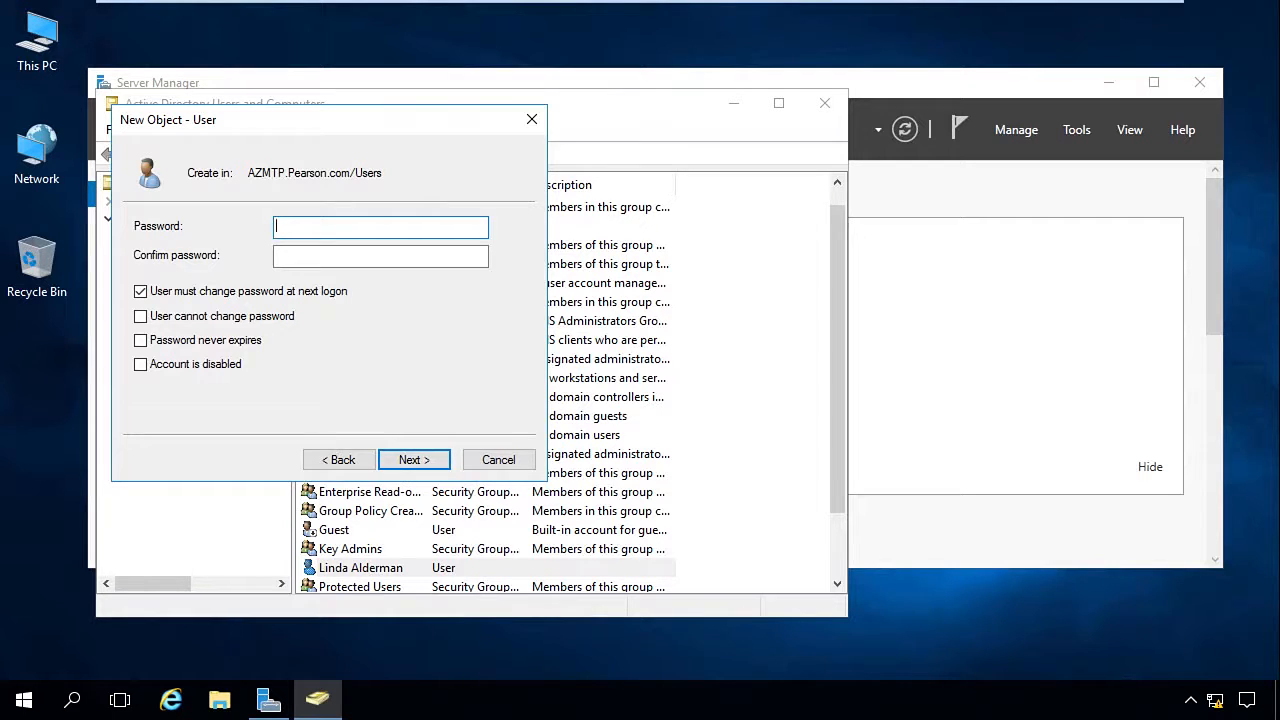
Step: Enter the account password in both password fields, keep "User must change password at next logon" on, and turn on "Account is disabled"
{"action": "type", "text": "Pa$$w0rdPa$$w0rd"}
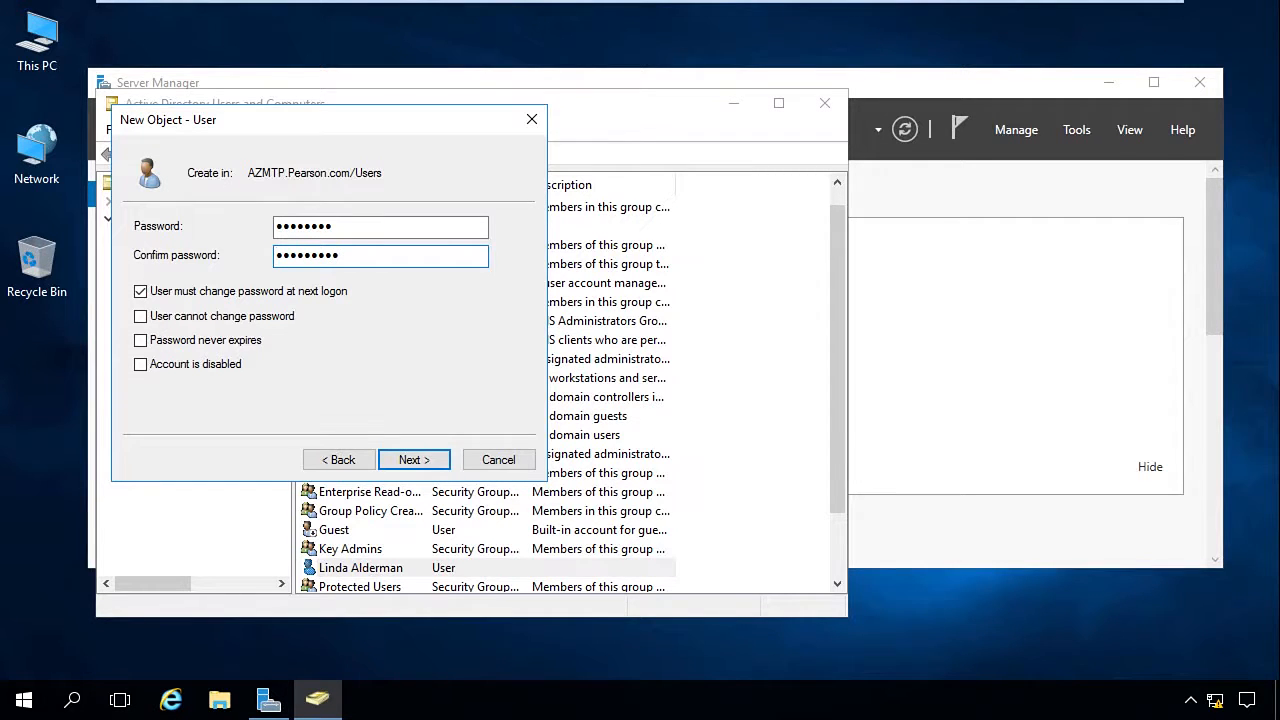
{"action": "left_click", "coordinate": [140, 291]}
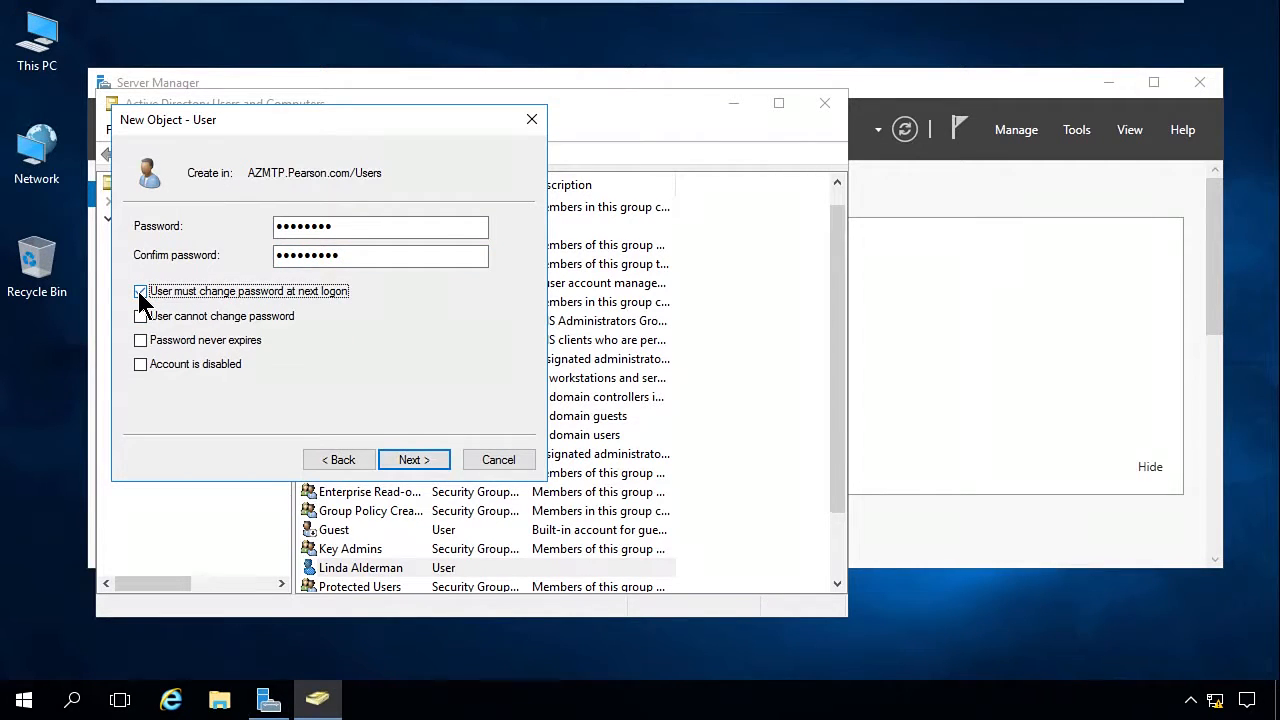
{"action": "left_click", "coordinate": [140, 291]}
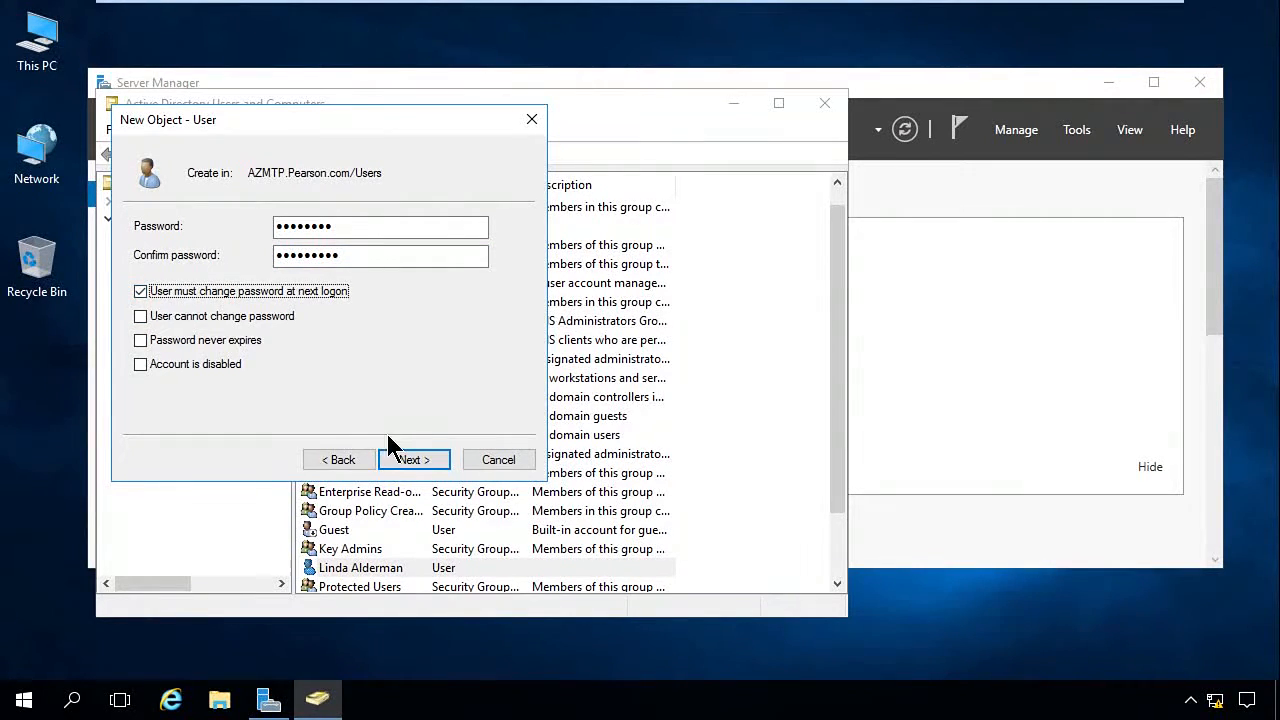
{"action": "left_click", "coordinate": [140, 364]}
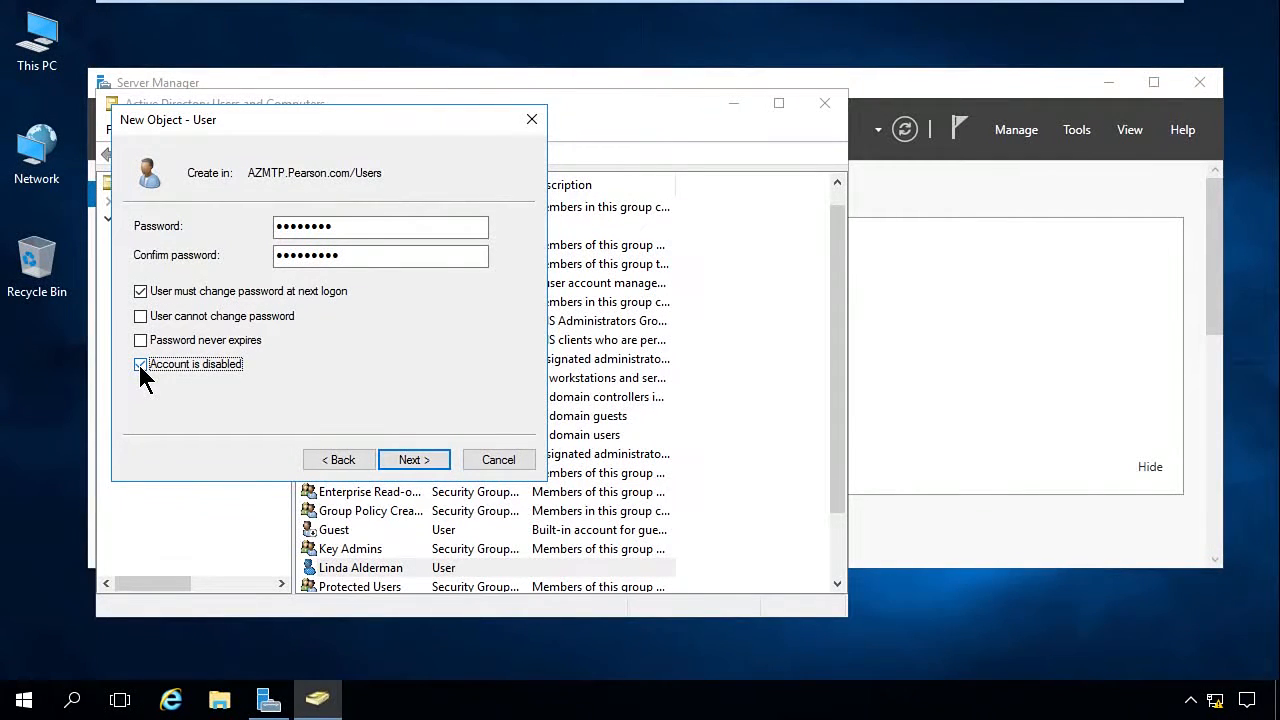
{"action": "left_click", "coordinate": [414, 459]}
{"action": "left_click", "coordinate": [716, 426]}
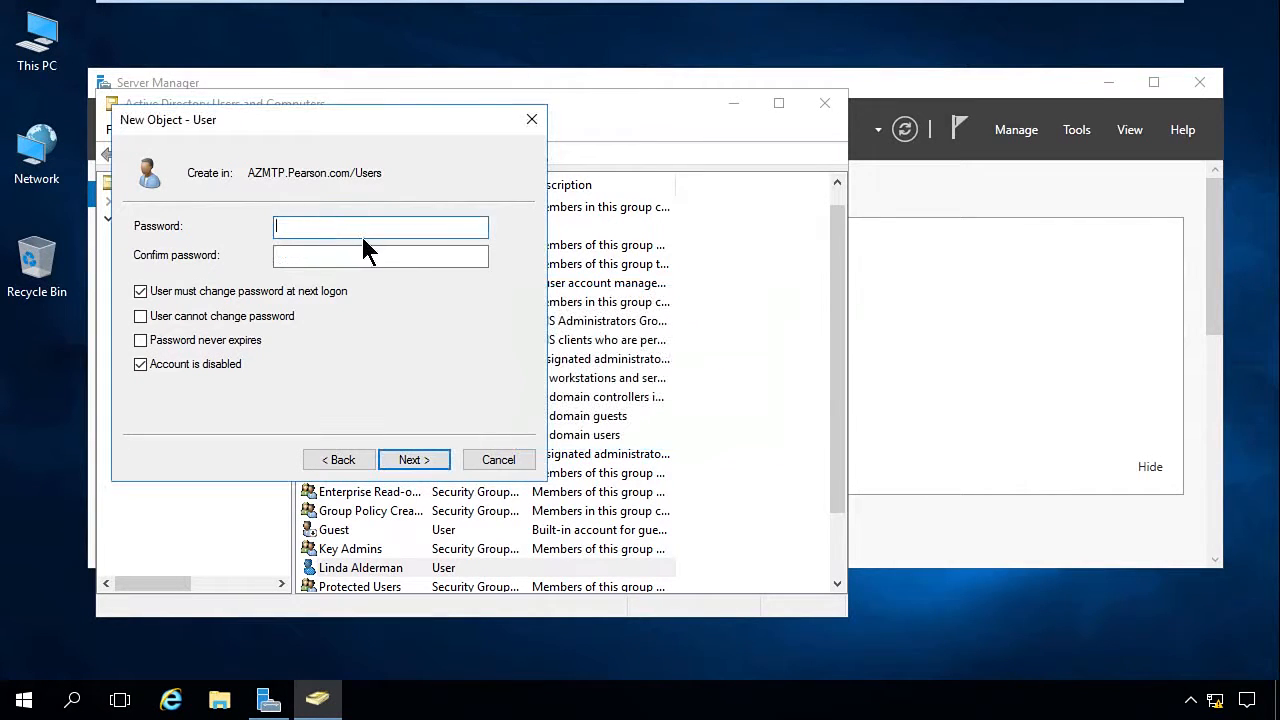
Step: Re-enter the template account's password in both password fields and finish creating the MTP Template user
{"action": "type", "text": "•••••••••"}
{"action": "key", "text": "Tab"}
{"action": "type", "text": "•••••"}
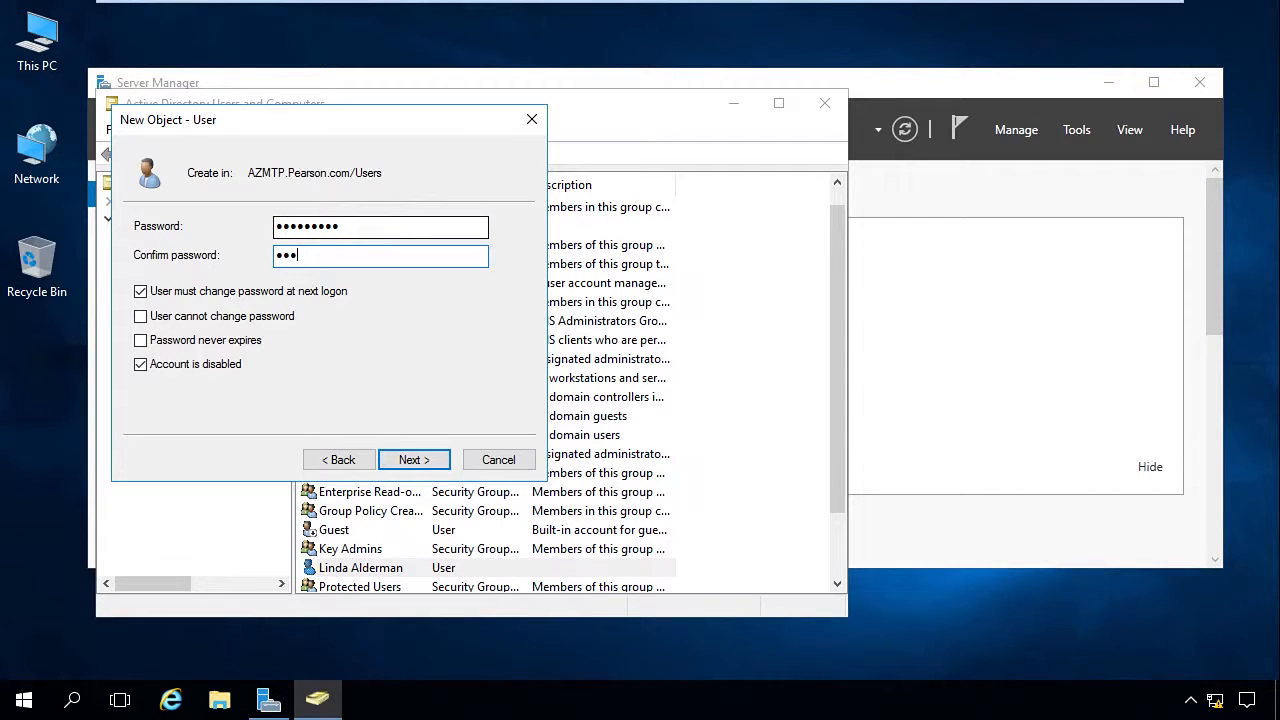
{"action": "type", "text": "••••"}
{"action": "left_click", "coordinate": [441, 462]}
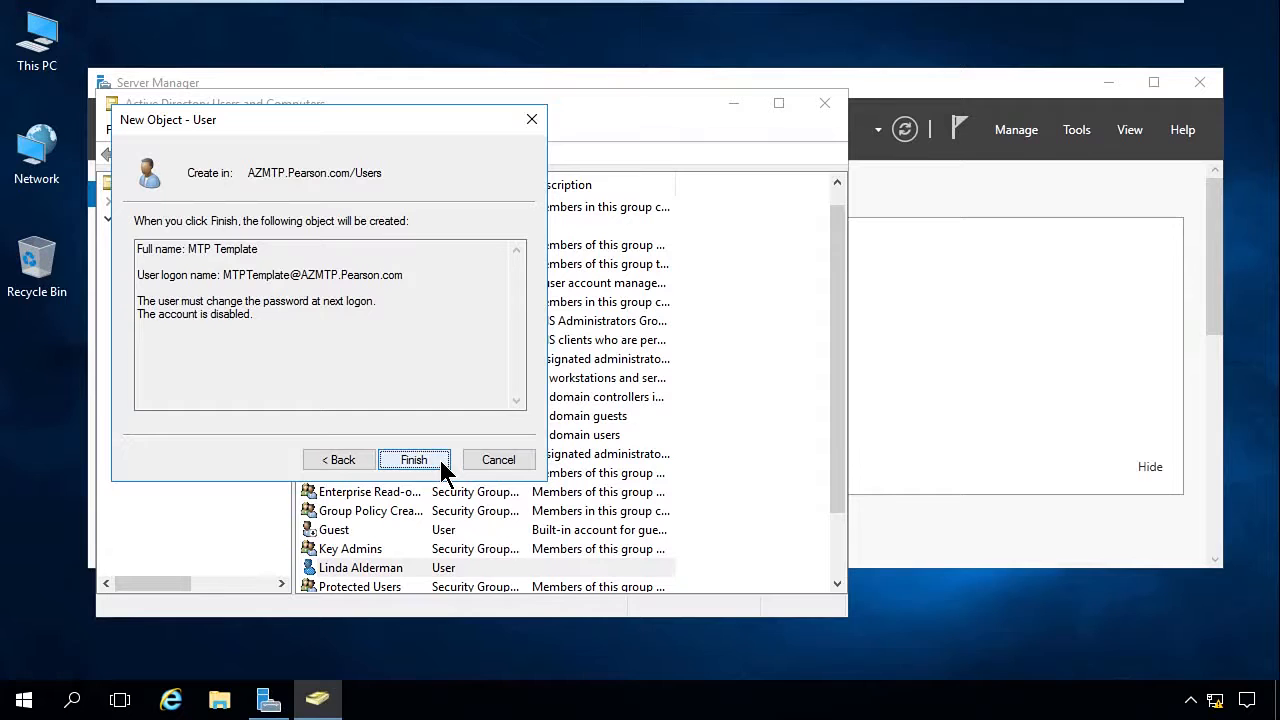
{"action": "left_click", "coordinate": [441, 462]}
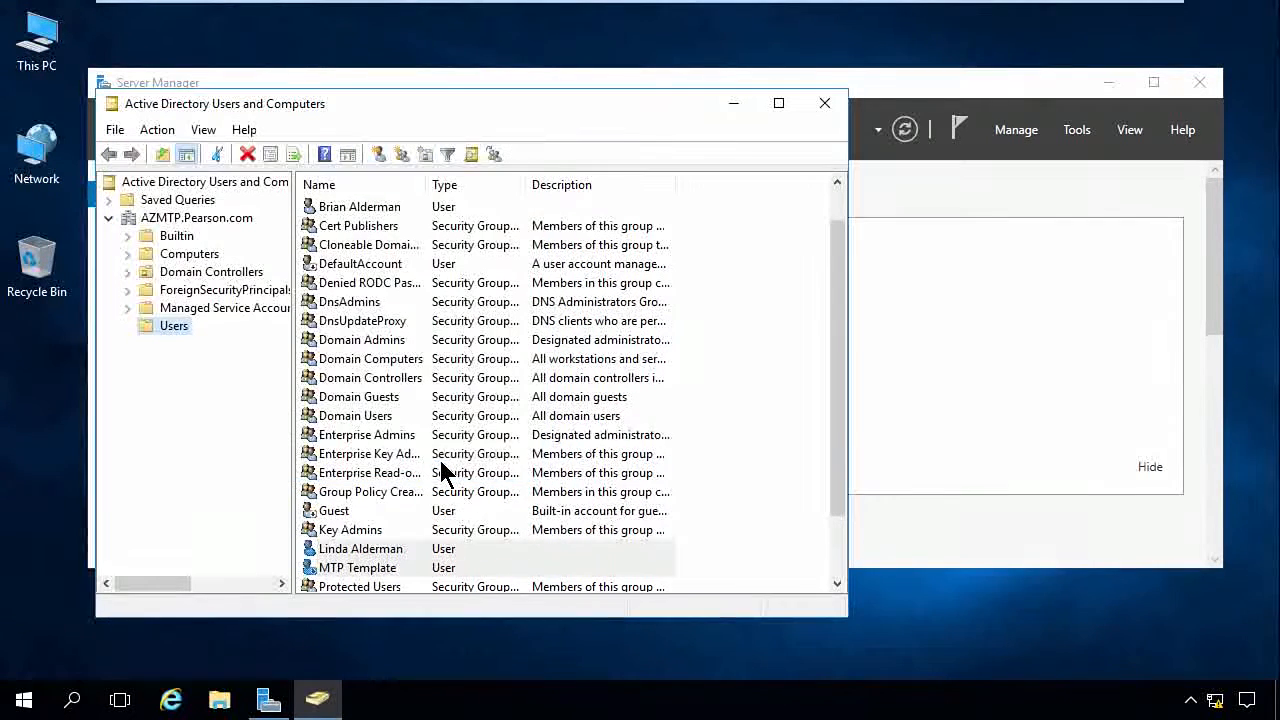
Step: Check MTP Template's general properties and copy the account to a new user, entering the person's first name, last name and logon name
{"action": "double_click", "coordinate": [368, 568]}
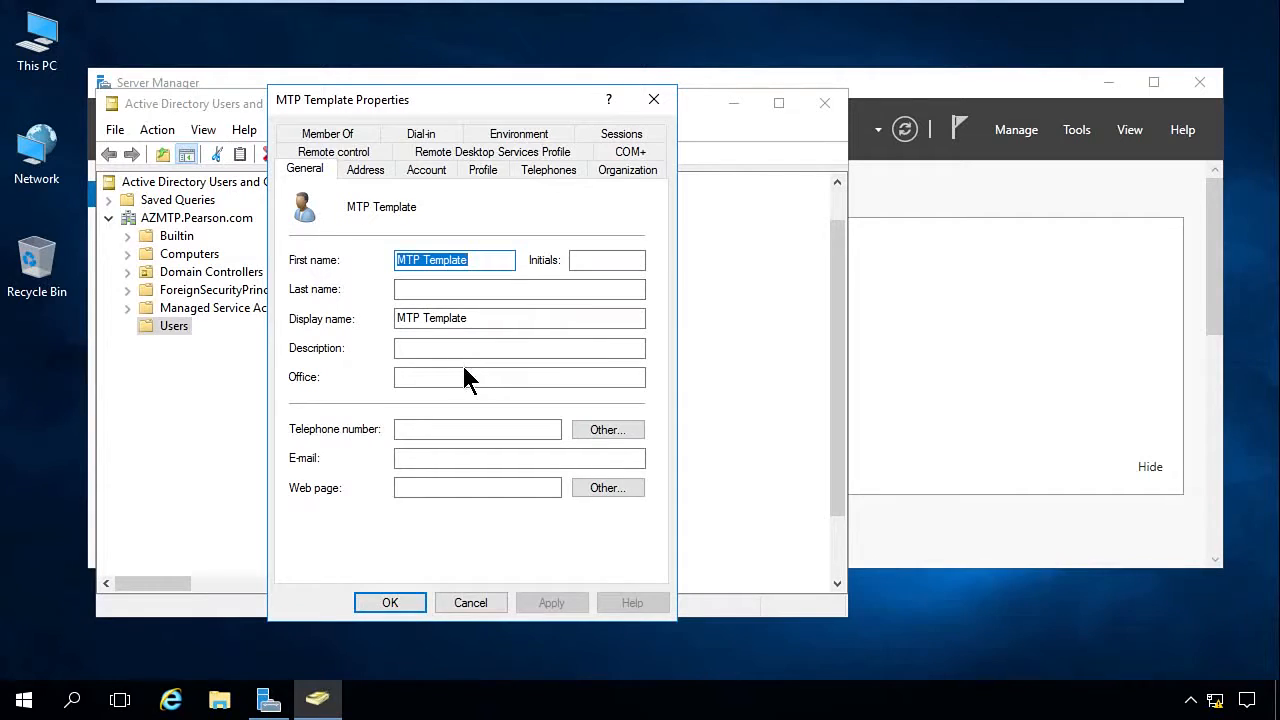
{"action": "left_click", "coordinate": [366, 600]}
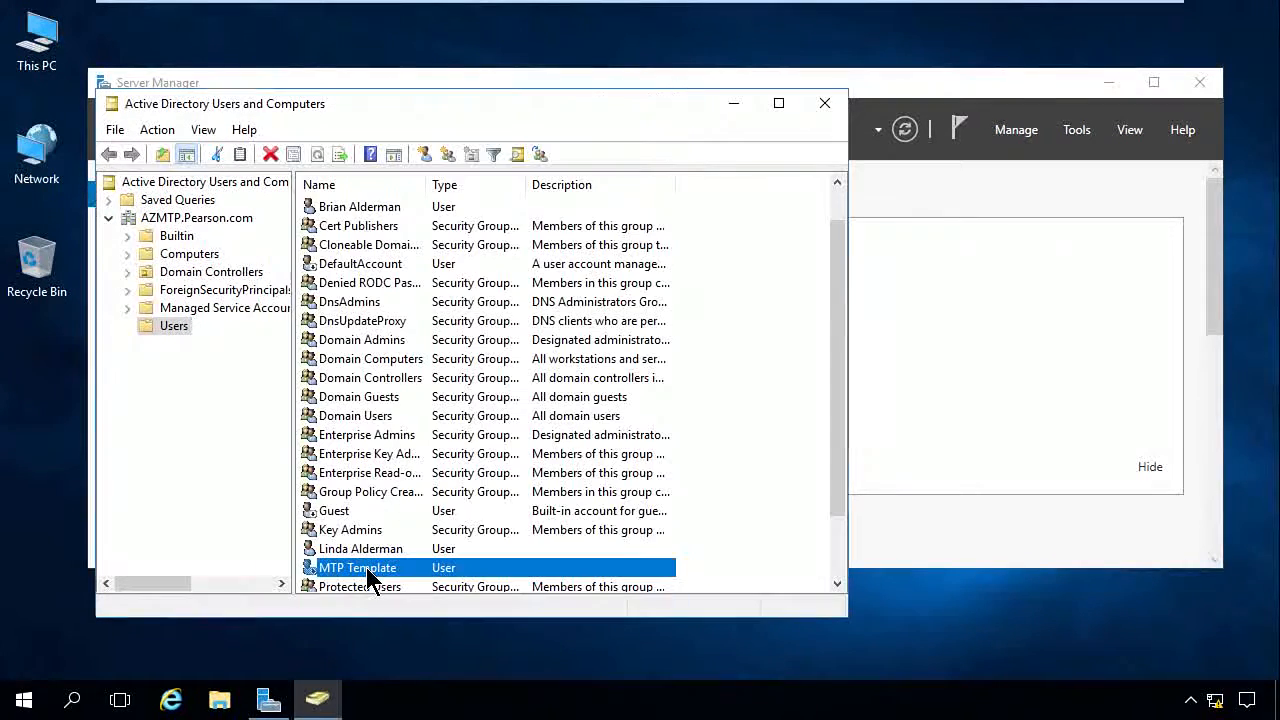
{"action": "right_click", "coordinate": [366, 567]}
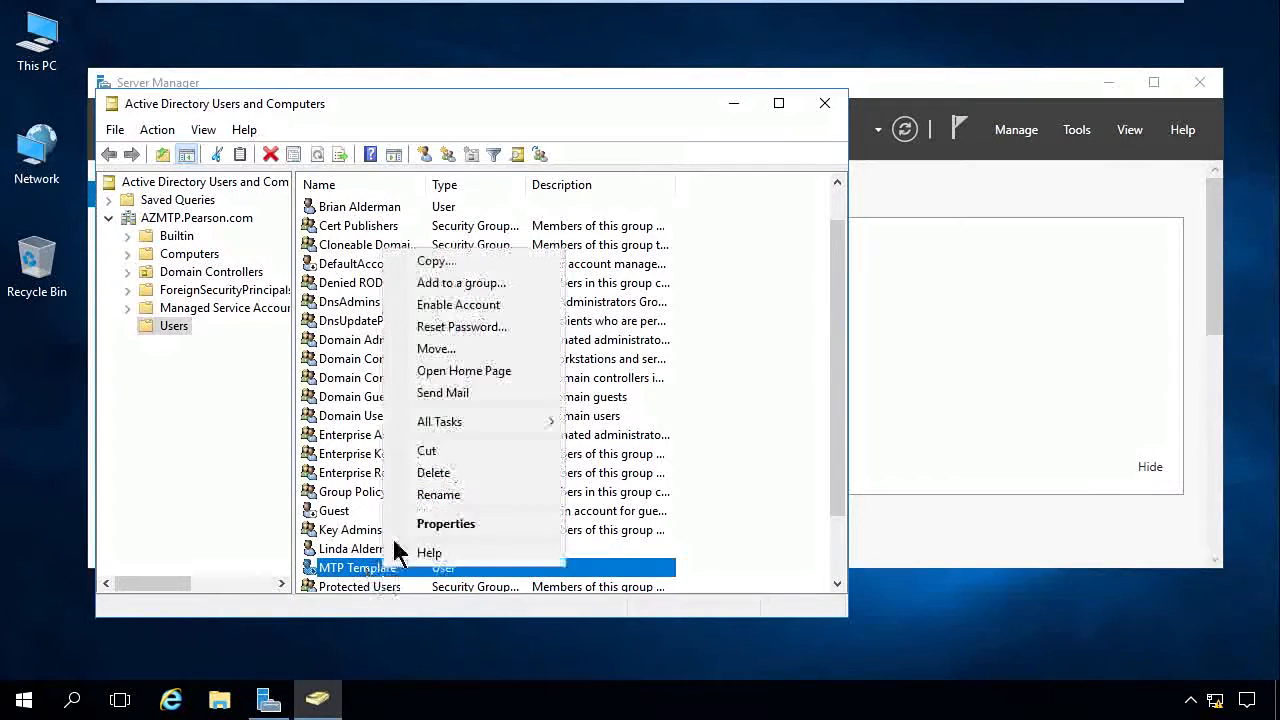
{"action": "left_click", "coordinate": [435, 261]}
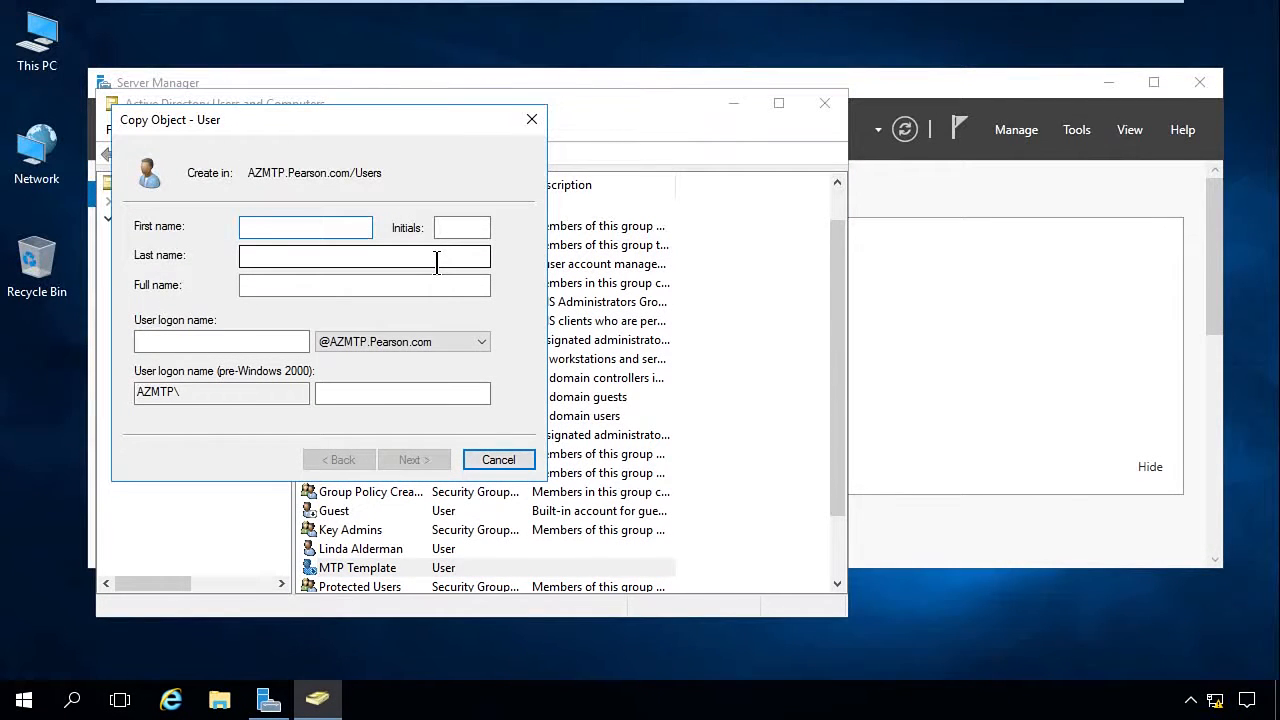
{"action": "key", "text": "Tab"}
{"action": "key", "text": "Tab"}
{"action": "key", "text": "Tab"}
{"action": "key", "text": "Tab"}
{"action": "type", "text": "Don"}
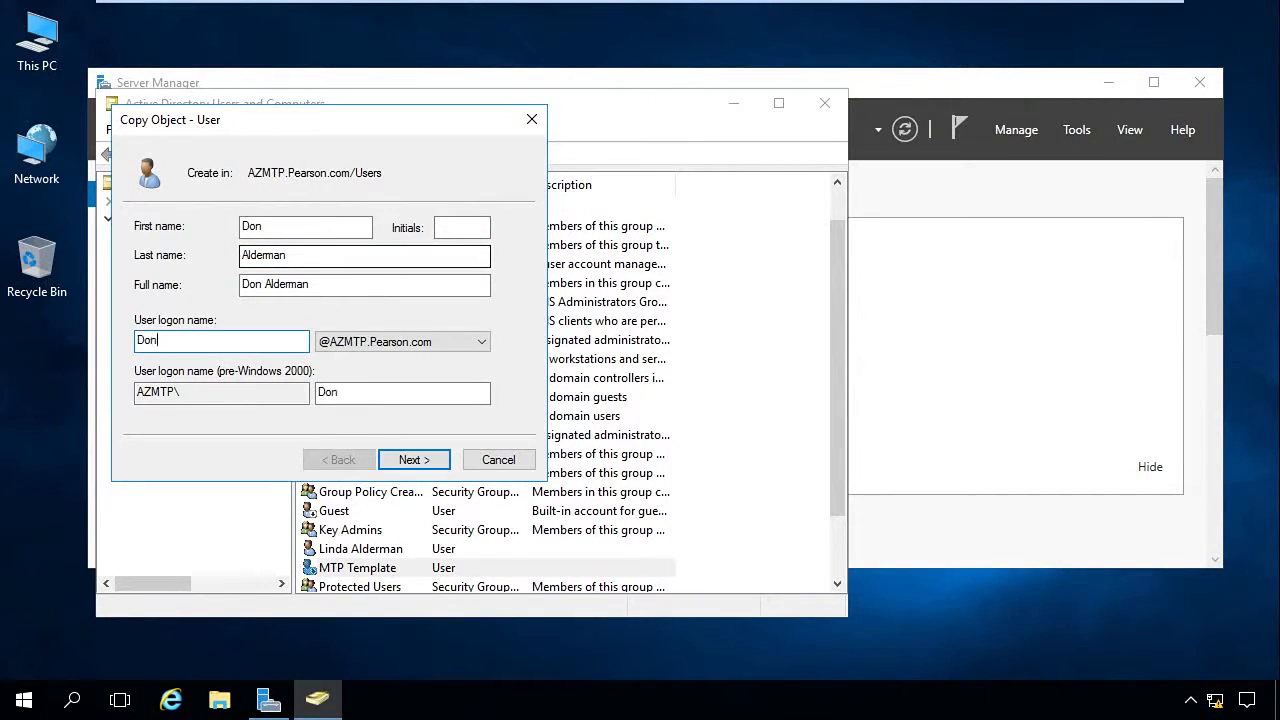
{"action": "left_click", "coordinate": [412, 463]}
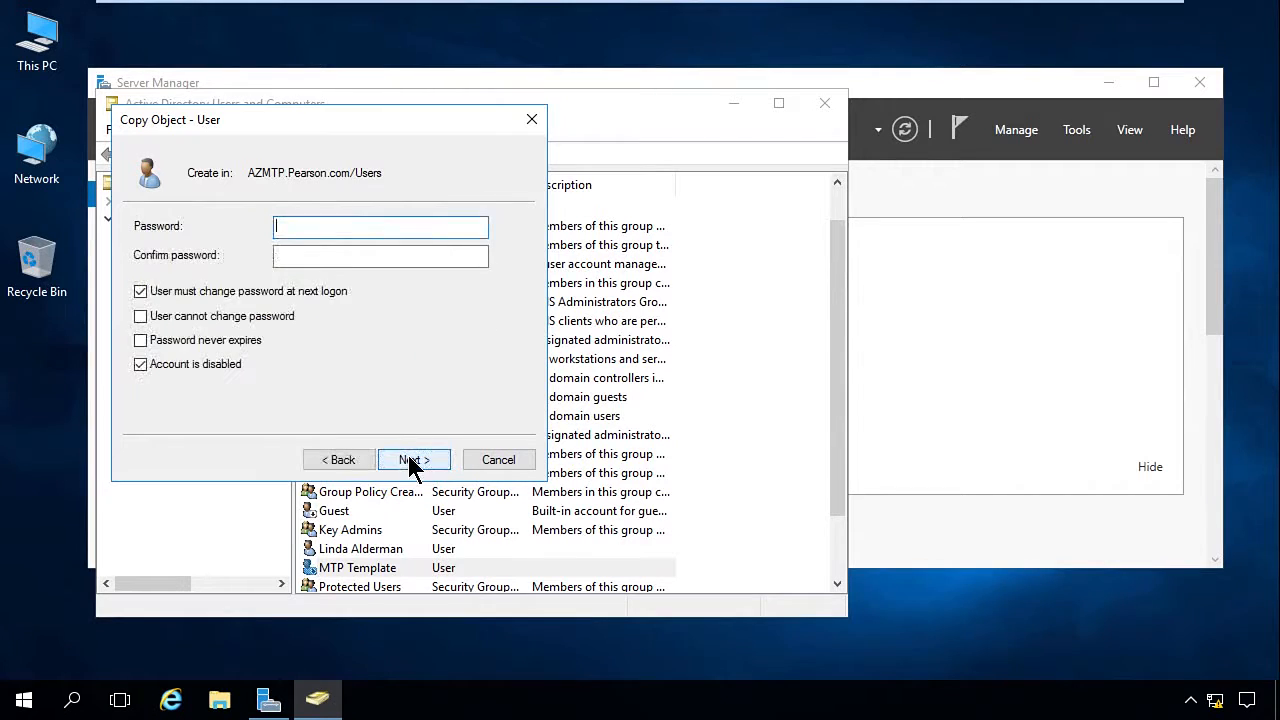
Step: Enter the account password in both password fields for the copied user, keep the inherited account options, and finish creating it
{"action": "type", "text": "Pa$$w0rd1"}
{"action": "key", "text": "Tab"}
{"action": "type", "text": "Pa$$w0r"}
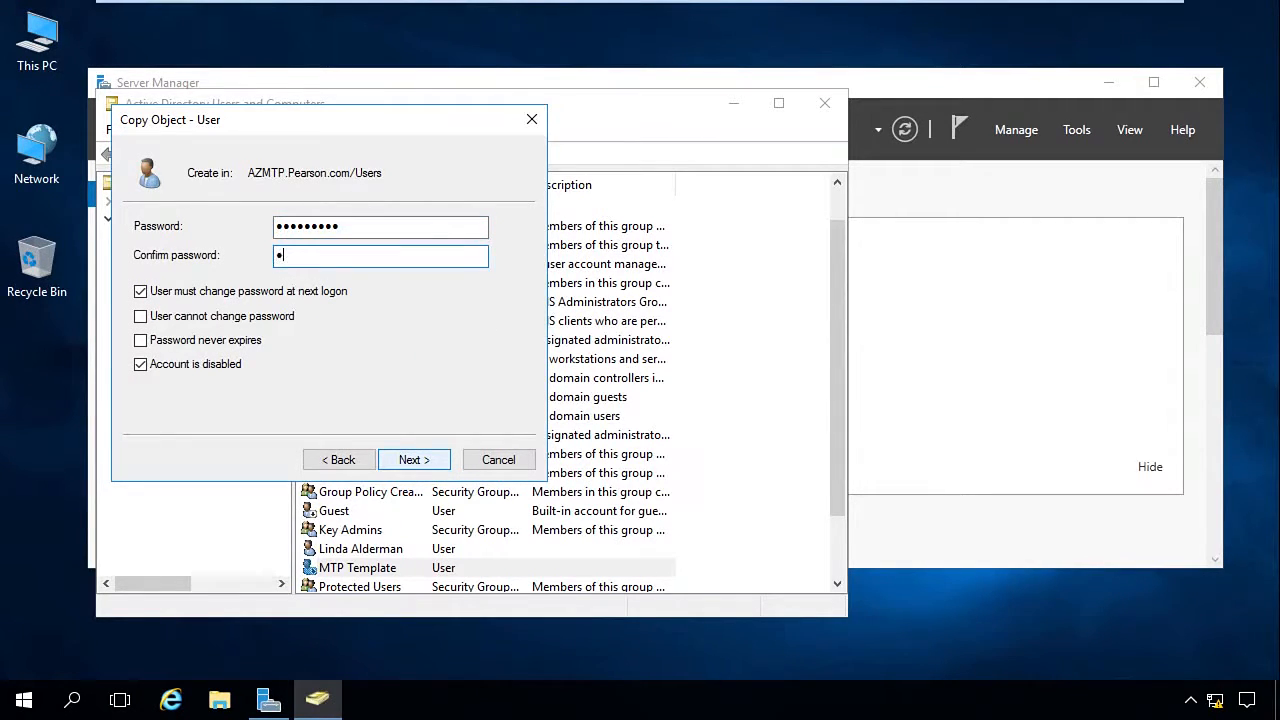
{"action": "type", "text": "d1"}
{"action": "left_click", "coordinate": [414, 460]}
{"action": "left_click", "coordinate": [414, 460]}
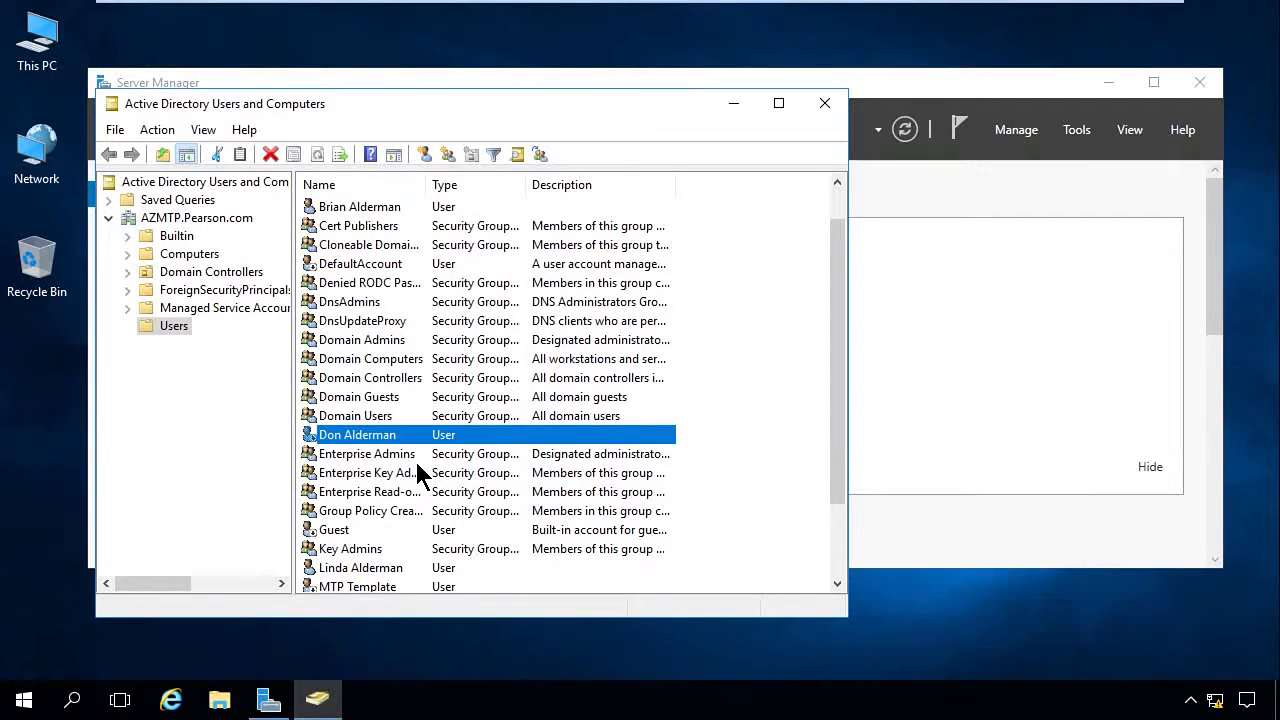